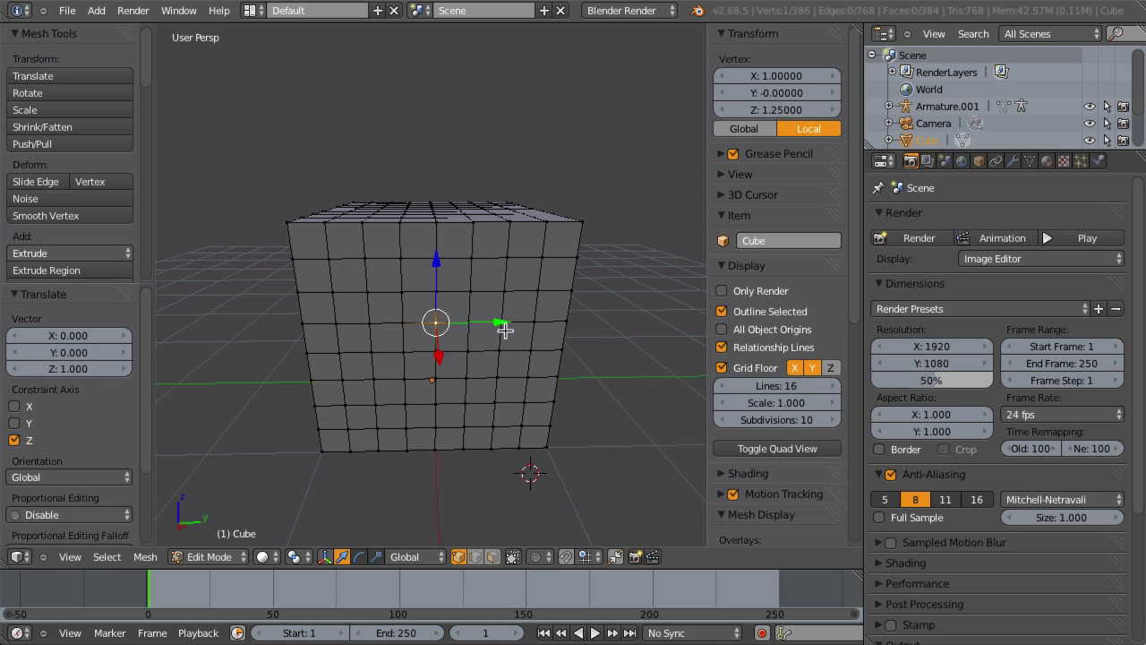
Step: Try moving the centre vertex of the cube's front face along the global Y axis, cancelling each move
{"action": "left_click_drag", "start_coordinate": [497, 323], "coordinate": [567, 346]}
{"action": "right_click", "coordinate": [566, 345]}
{"action": "left_click_drag", "start_coordinate": [497, 324], "coordinate": [509, 325]}
{"action": "right_click", "coordinate": [511, 327]}
{"action": "left_click_drag", "start_coordinate": [499, 322], "coordinate": [588, 325]}
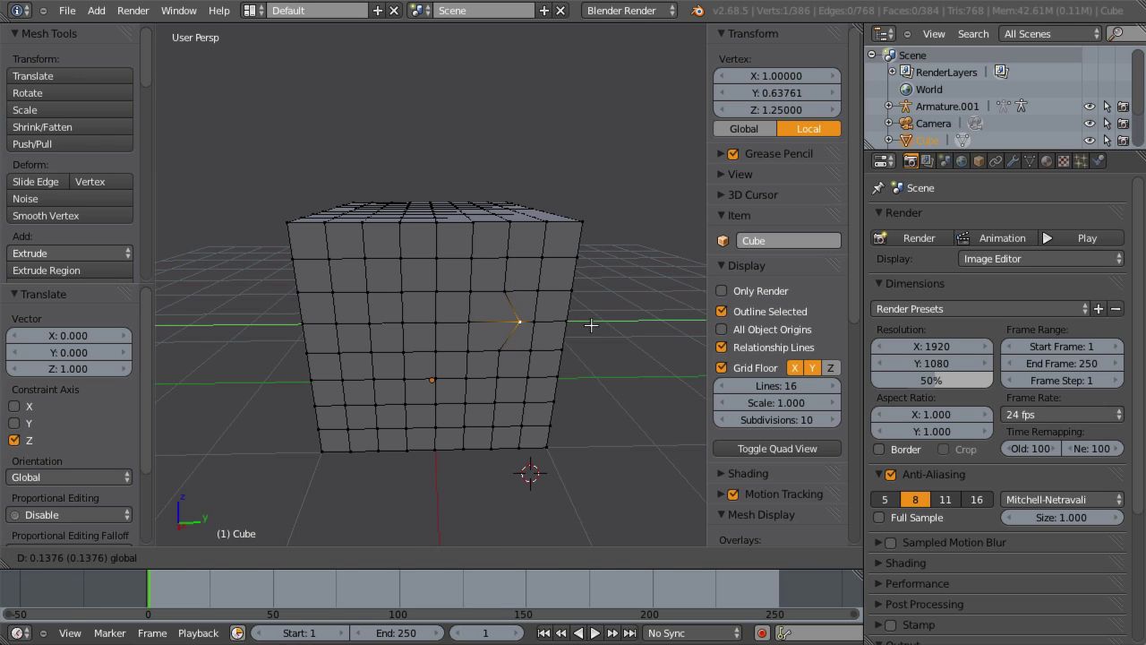
{"action": "right_click", "coordinate": [591, 325]}
{"action": "right_click", "coordinate": [434, 329]}
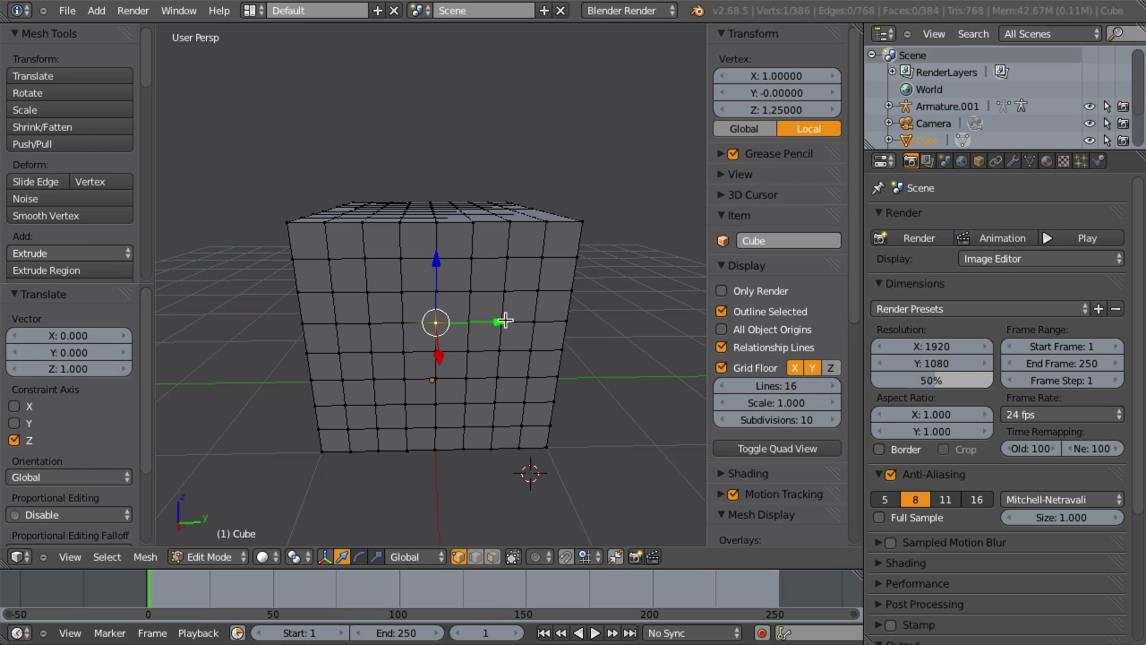
{"action": "left_click_drag", "start_coordinate": [501, 323], "coordinate": [524, 323]}
{"action": "right_click", "coordinate": [524, 324]}
{"action": "mouse_move", "coordinate": [522, 337]}
{"action": "middle_mouse_down"}
{"action": "mouse_move", "coordinate": [510, 346]}
{"action": "mouse_move", "coordinate": [502, 336]}
{"action": "mouse_move", "coordinate": [531, 356]}
{"action": "middle_mouse_up"}
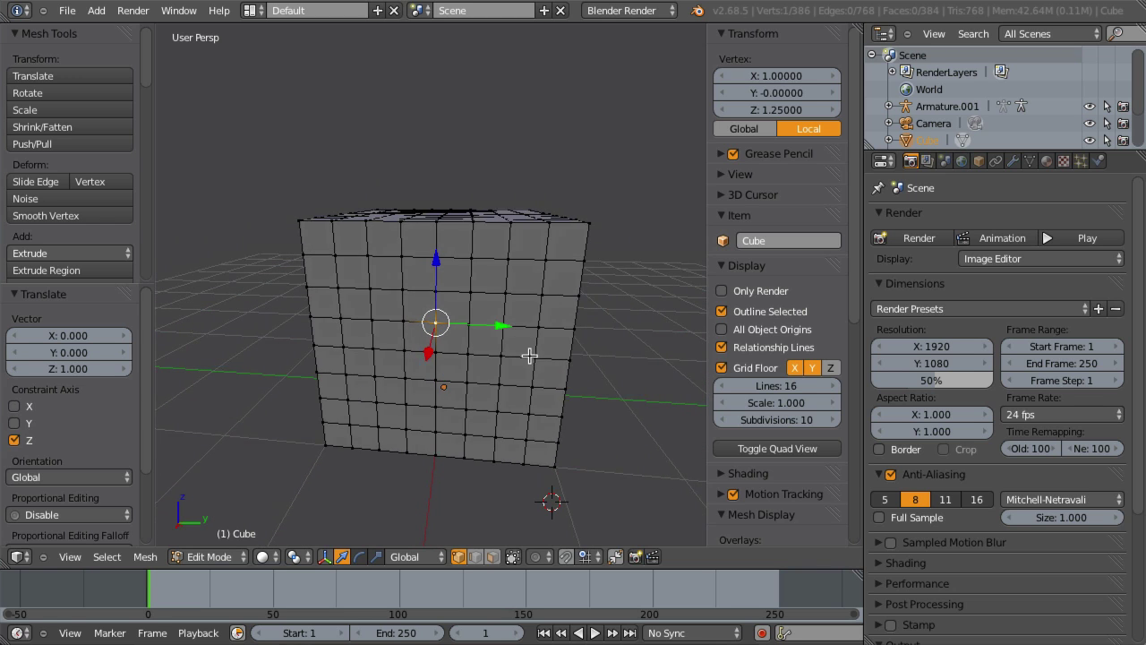
{"action": "scroll", "coordinate": [509, 346], "scroll_direction": "up", "scroll_amount": 4}
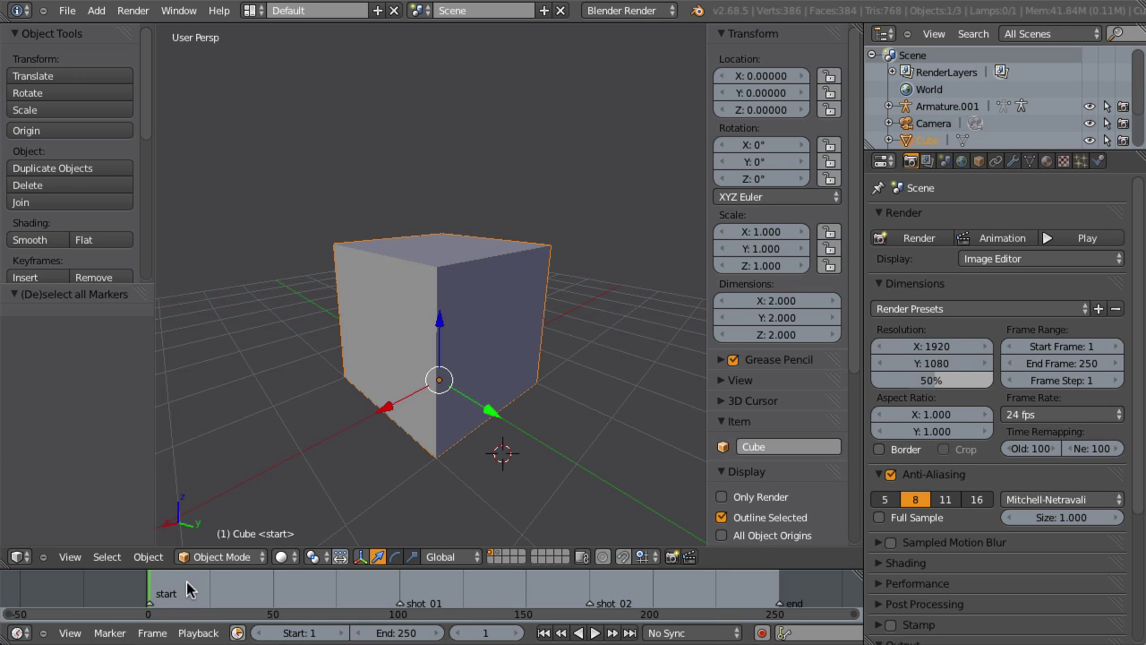
Step: Scrub the timeline to frame 74 and add a marker there
{"action": "left_click_drag", "start_coordinate": [158, 583], "coordinate": [469, 607]}
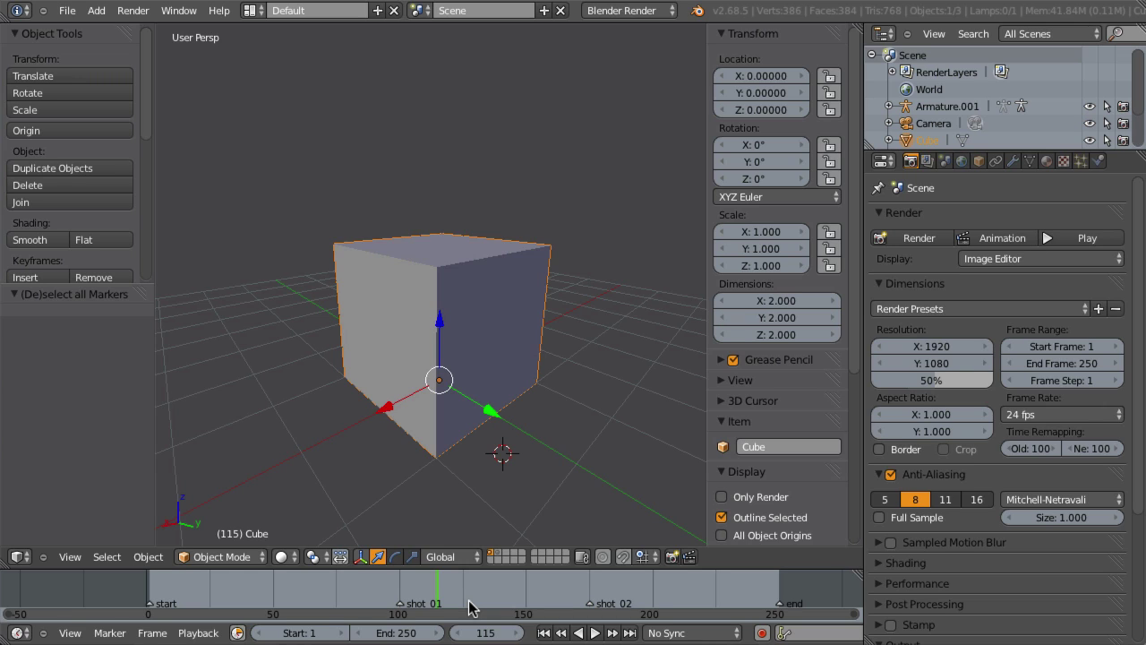
{"action": "left_click_drag", "start_coordinate": [212, 593], "coordinate": [333, 607]}
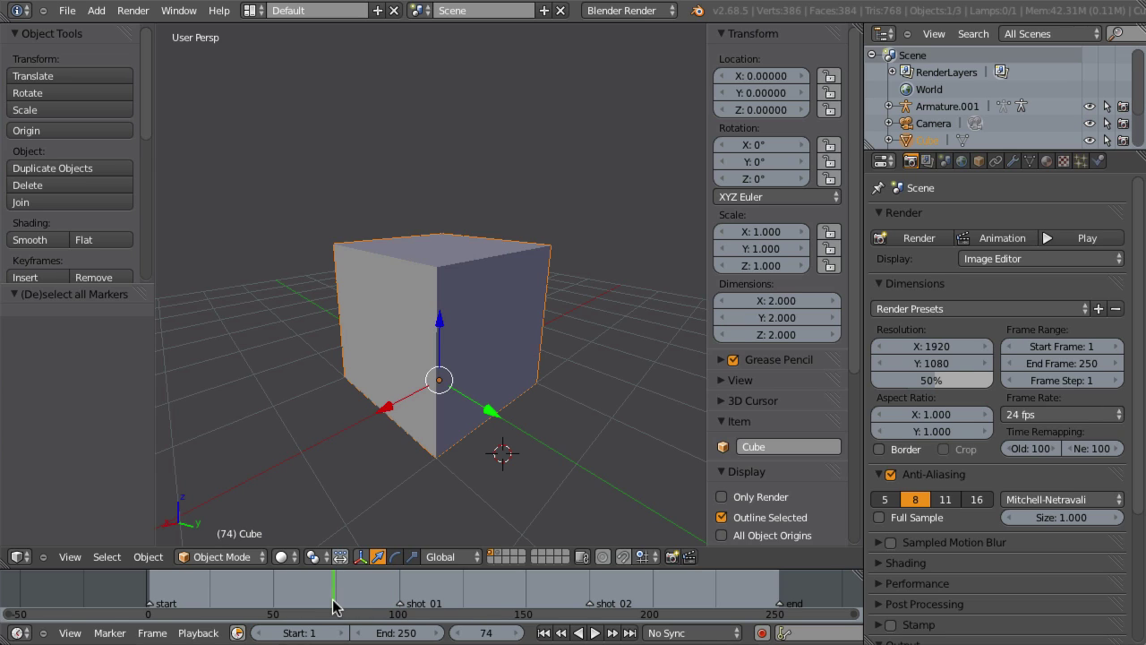
{"action": "key", "text": "m"}
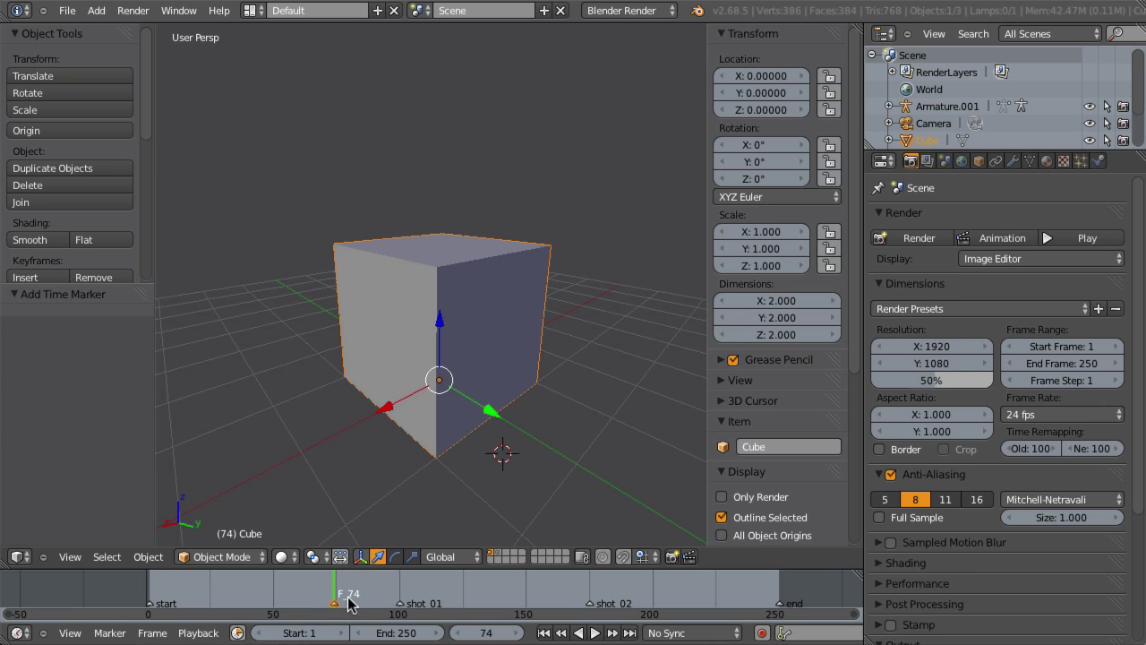
Step: Move the shot_01 marker to about frame 130 and select the marker at frame 74
{"action": "left_click_drag", "start_coordinate": [367, 599], "coordinate": [433, 594]}
{"action": "right_click_drag", "start_coordinate": [401, 601], "coordinate": [472, 606]}
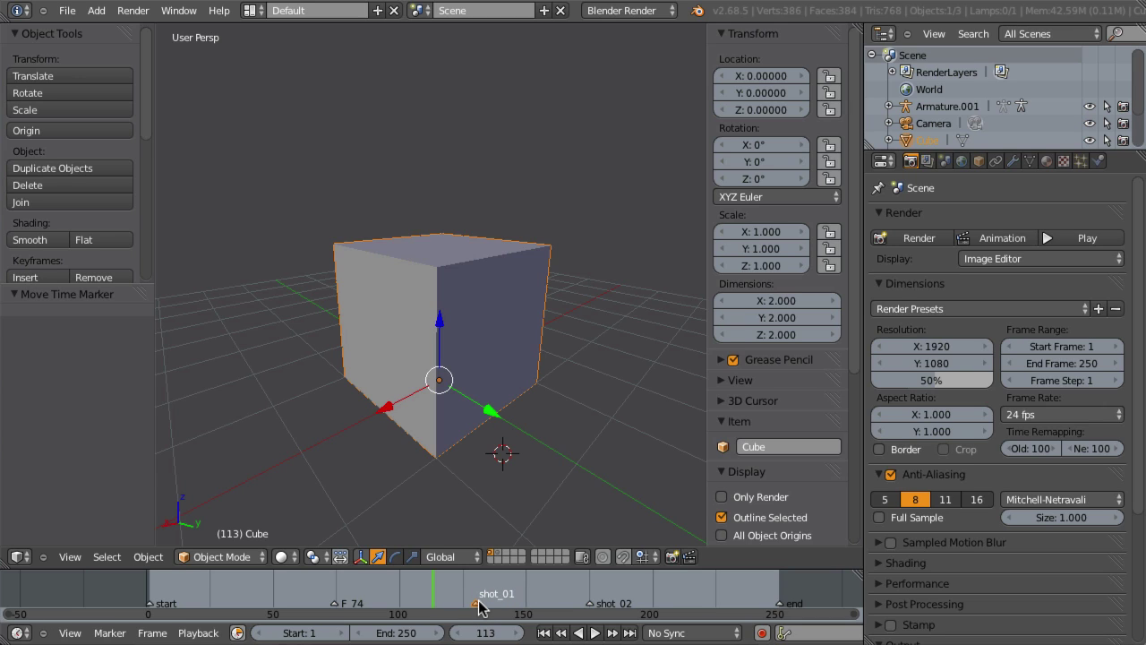
{"action": "mouse_move", "coordinate": [268, 600]}
{"action": "left_mouse_down"}
{"action": "mouse_move", "coordinate": [543, 594]}
{"action": "mouse_move", "coordinate": [699, 572]}
{"action": "mouse_move", "coordinate": [262, 579]}
{"action": "mouse_move", "coordinate": [508, 587]}
{"action": "mouse_move", "coordinate": [475, 589]}
{"action": "mouse_move", "coordinate": [531, 605]}
{"action": "mouse_move", "coordinate": [489, 590]}
{"action": "left_mouse_up"}
{"action": "right_click", "coordinate": [594, 599]}
{"action": "right_click", "coordinate": [350, 604]}
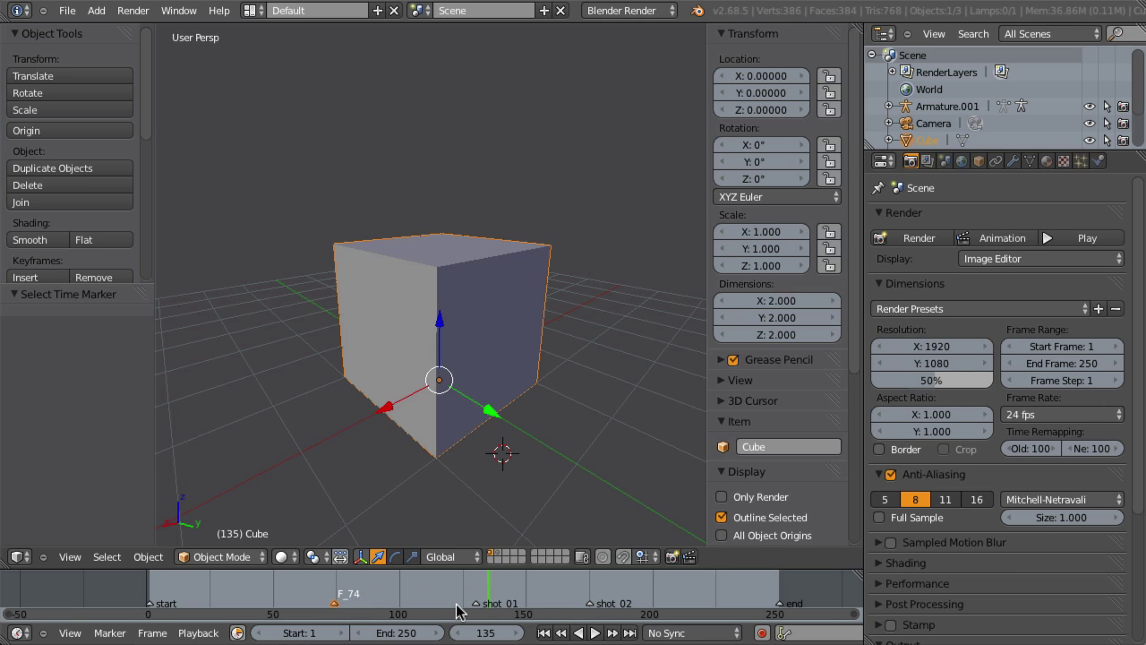
{"action": "left_click_drag", "start_coordinate": [235, 592], "coordinate": [485, 587]}
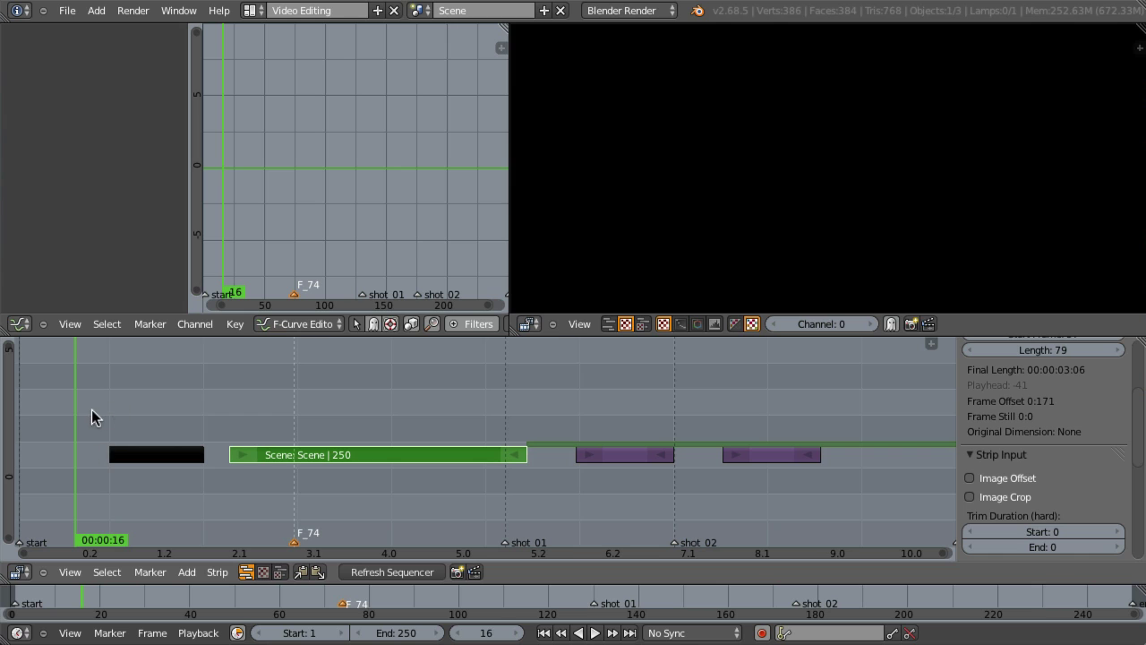
Step: Scrub through the sequencer and shift the blender_logo_2.png image strip about 5 frames earlier in its channel
{"action": "left_click_drag", "start_coordinate": [74, 429], "coordinate": [297, 456]}
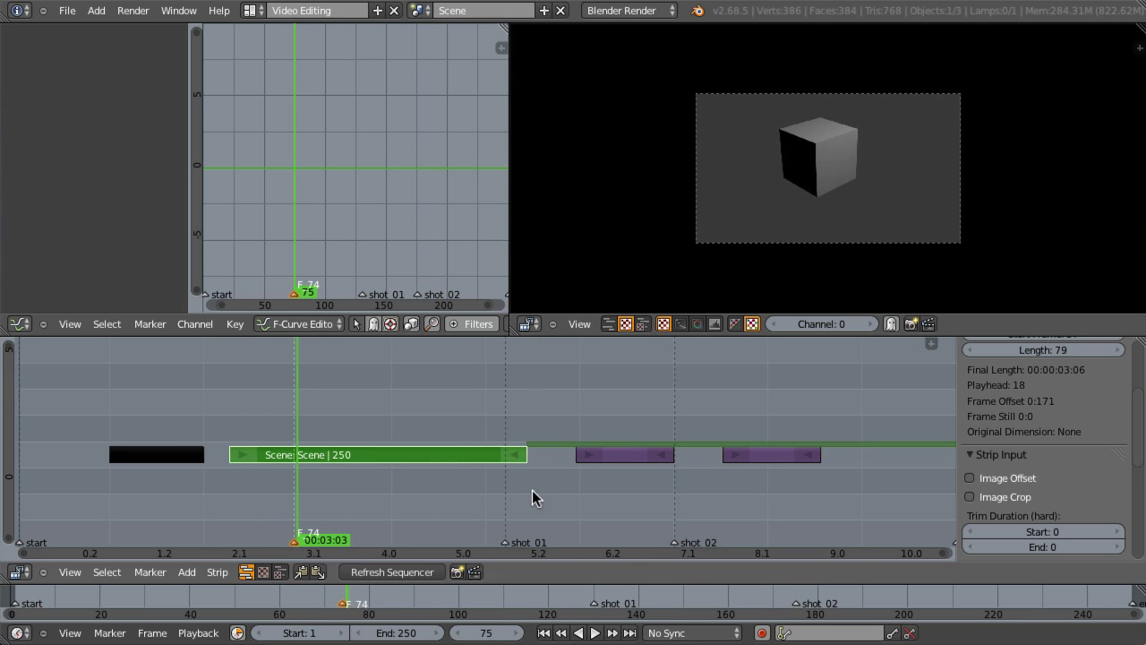
{"action": "right_click", "coordinate": [618, 457]}
{"action": "right_click", "coordinate": [780, 456]}
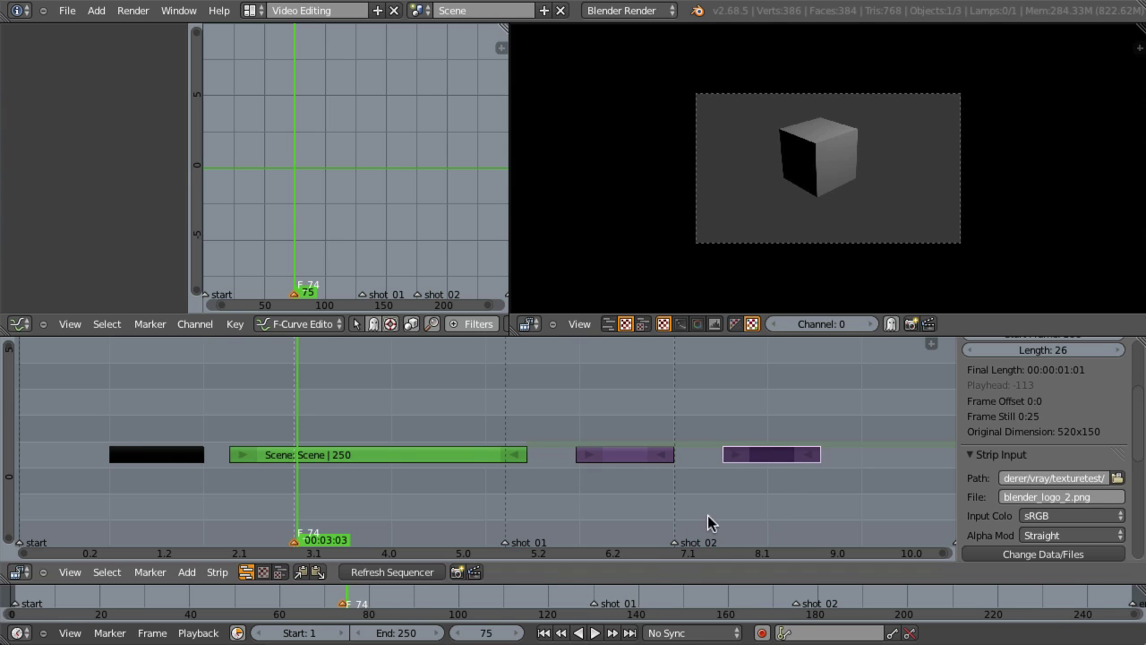
{"action": "key", "text": "g"}
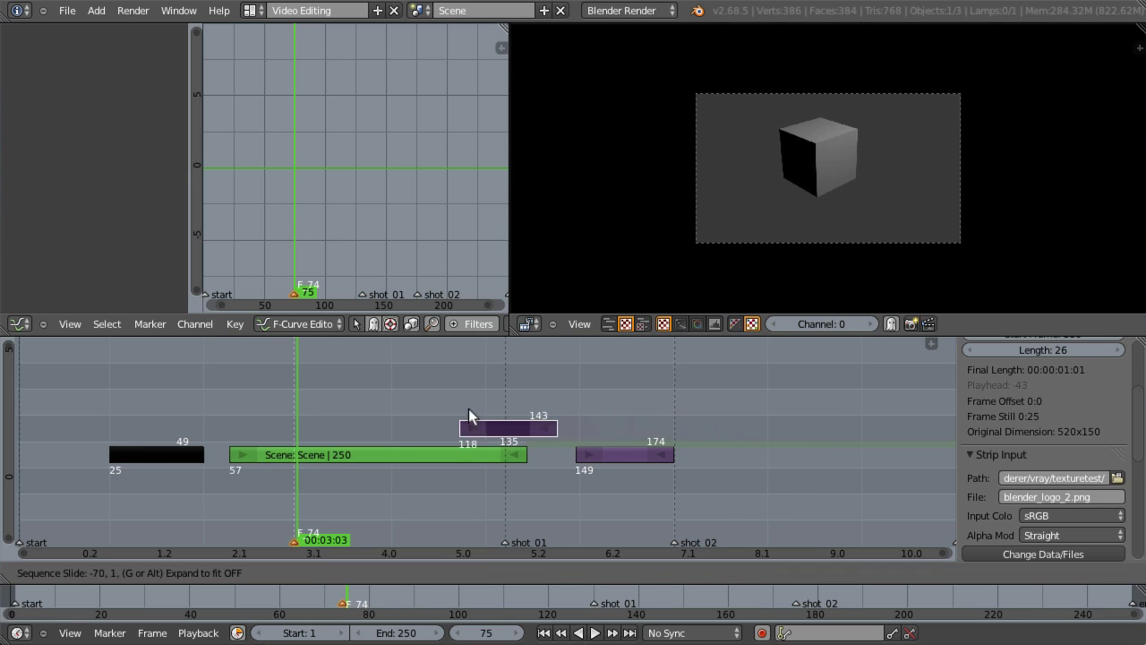
{"action": "right_click", "coordinate": [788, 450]}
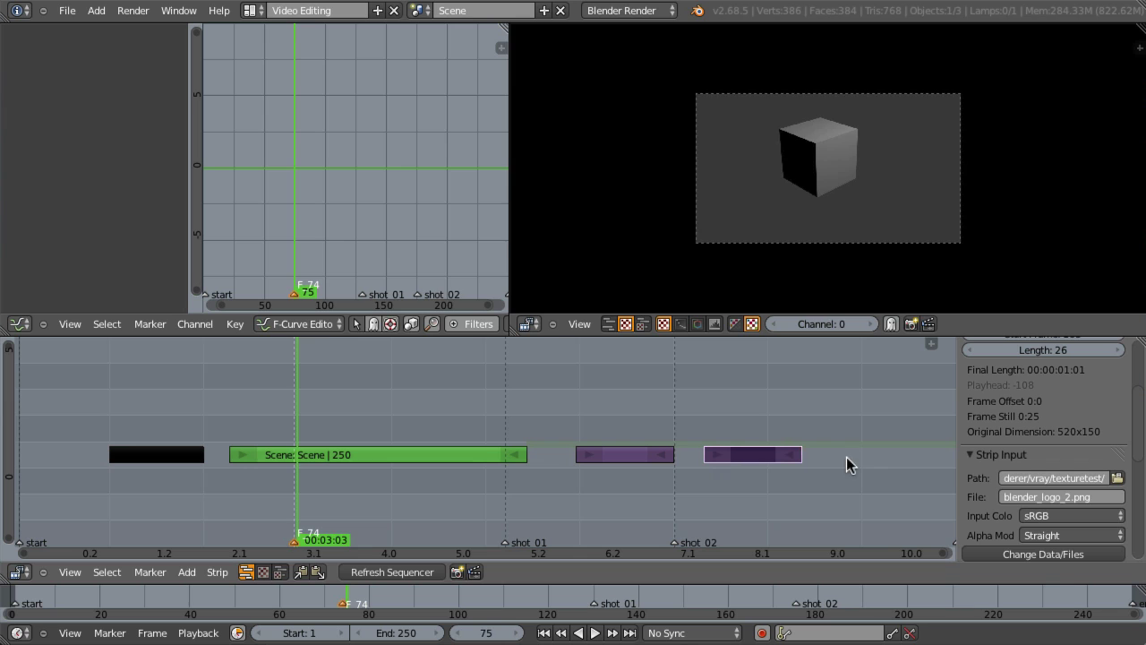
{"action": "left_click_drag", "start_coordinate": [324, 477], "coordinate": [875, 403]}
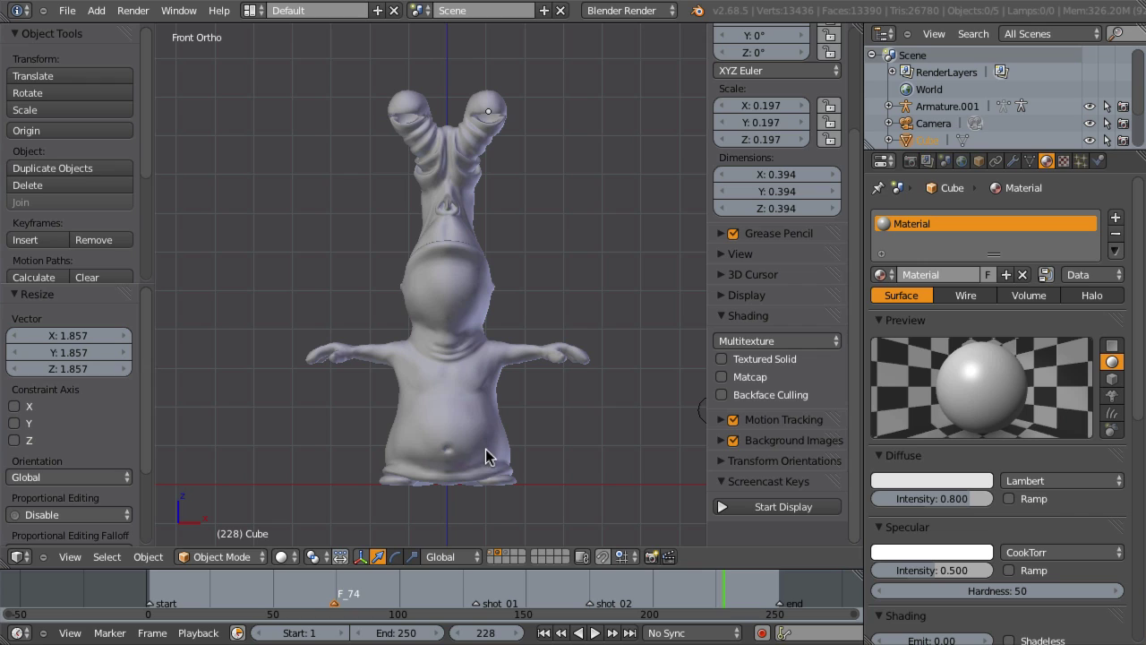
Step: Select the character mesh and switch it to Texture Paint mode
{"action": "right_click", "coordinate": [492, 455]}
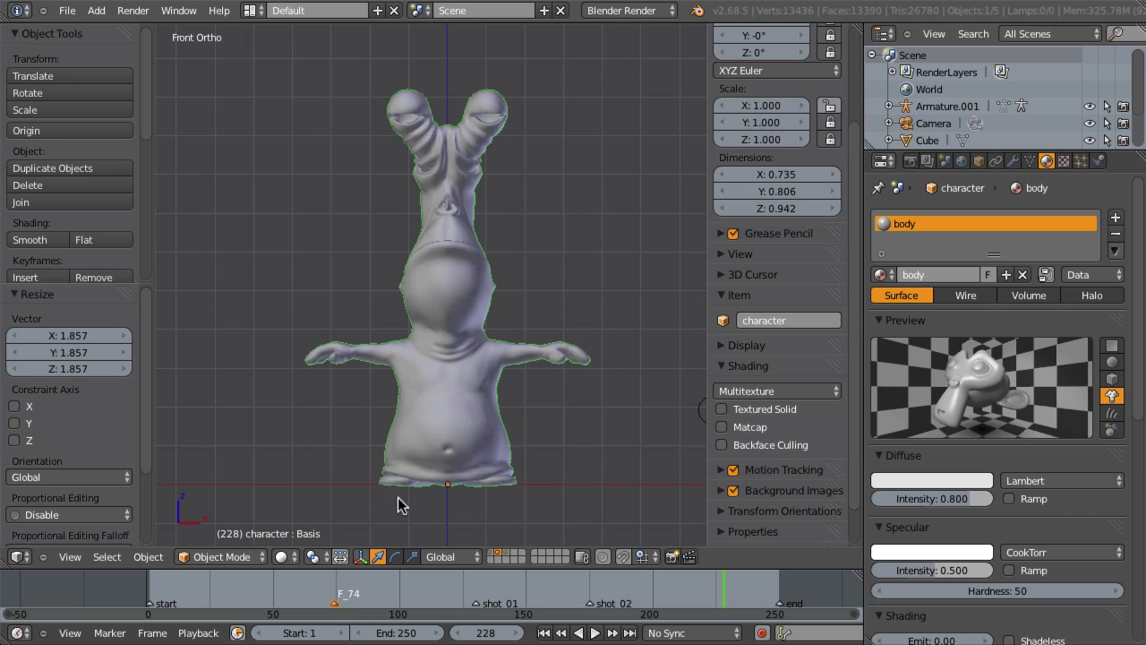
{"action": "left_click", "coordinate": [231, 557]}
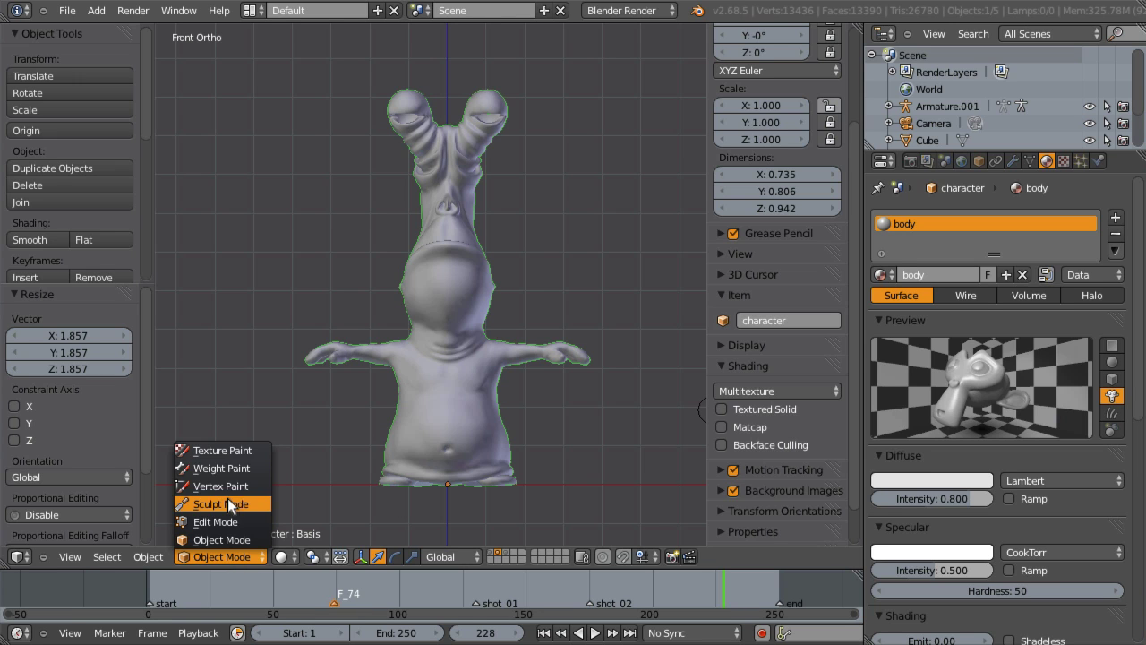
{"action": "left_click", "coordinate": [231, 450]}
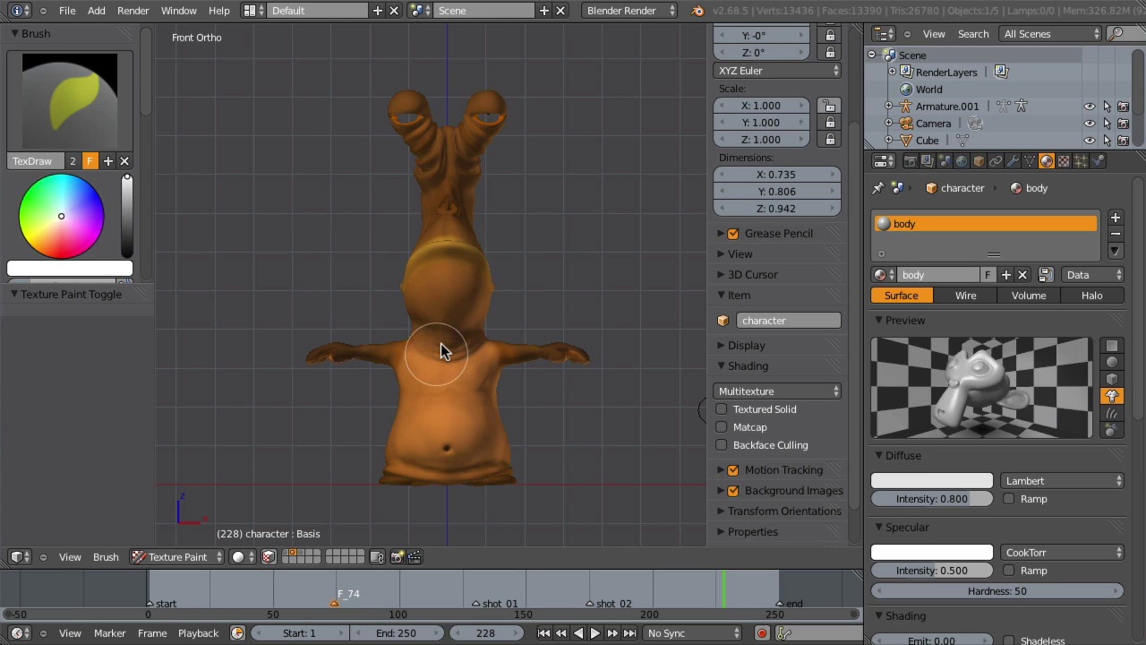
Step: Paint a white stroke across the character's chest and neck, and undo it
{"action": "scroll", "coordinate": [470, 361], "scroll_direction": "up", "scroll_amount": 3}
{"action": "middle_click_drag", "start_coordinate": [476, 399], "coordinate": [488, 373], "text": "shift"}
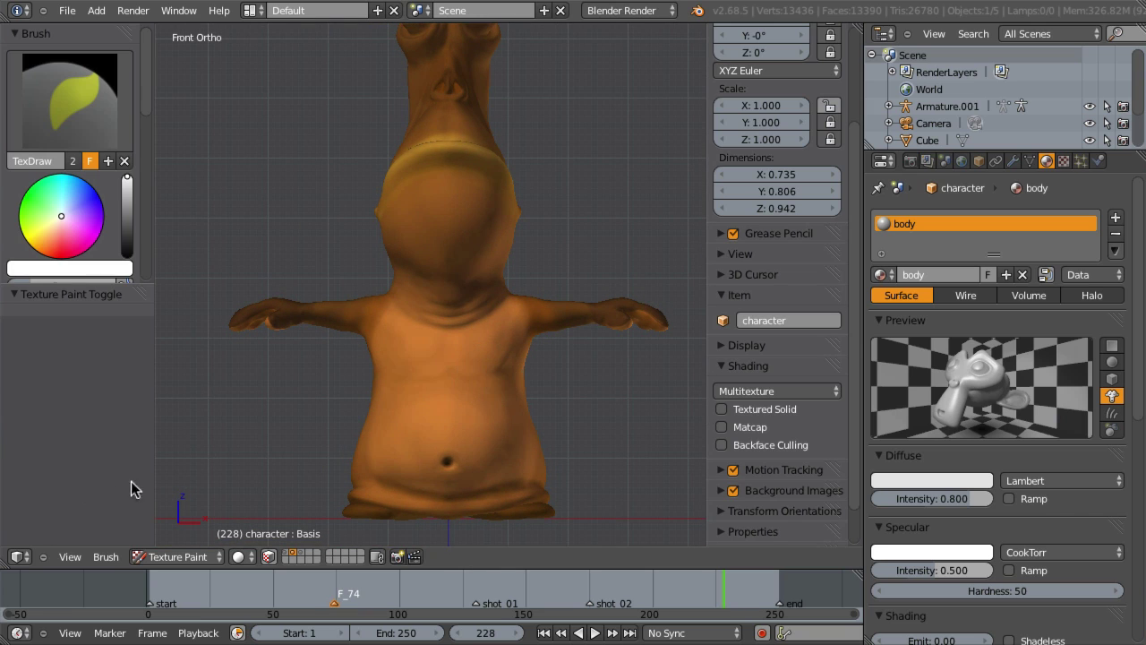
{"action": "mouse_move", "coordinate": [395, 403]}
{"action": "left_mouse_down"}
{"action": "mouse_move", "coordinate": [473, 301]}
{"action": "mouse_move", "coordinate": [413, 312]}
{"action": "left_mouse_up"}
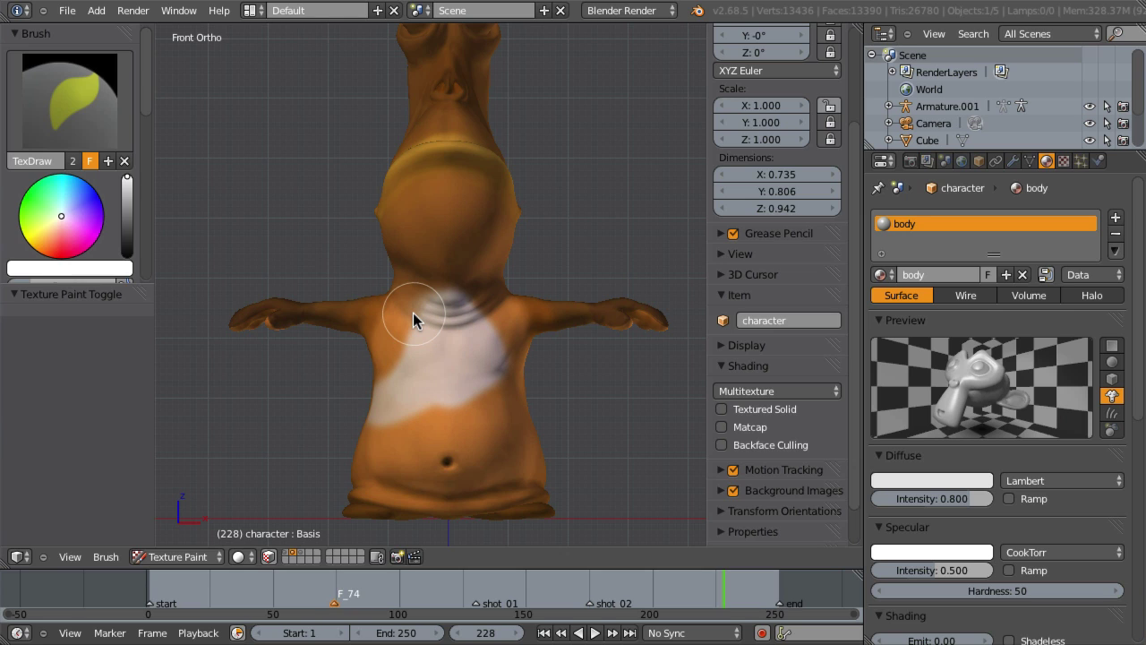
{"action": "key", "text": "ctrl+z"}
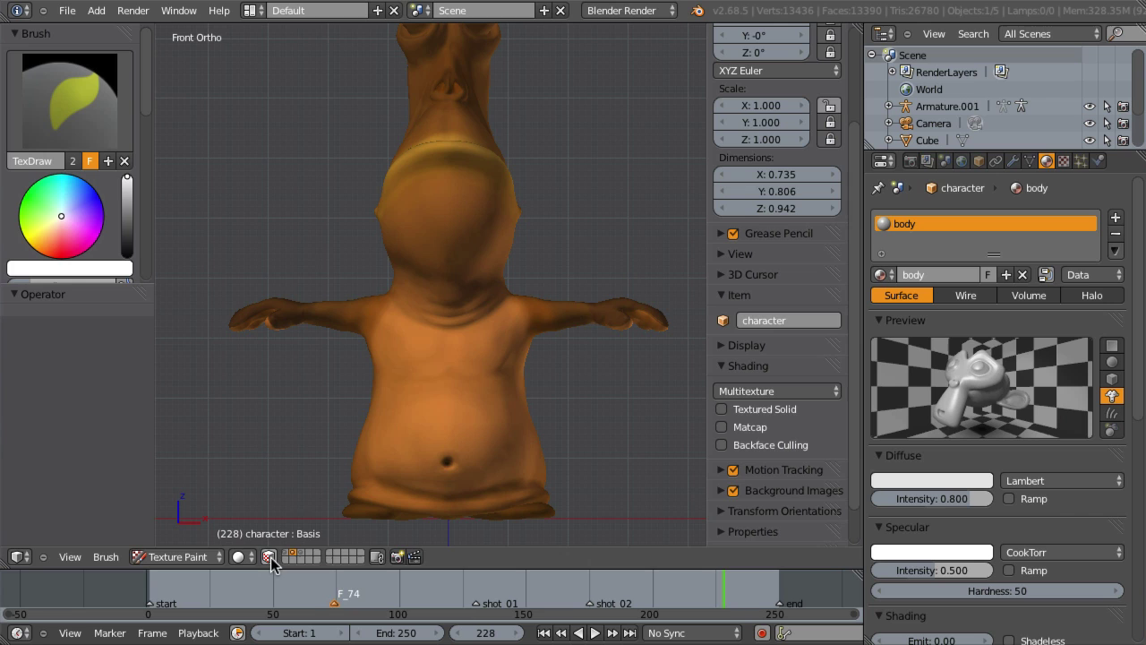
Step: Enable face selection masking and paint a white patch in the middle of the character's chest
{"action": "left_click", "coordinate": [270, 557]}
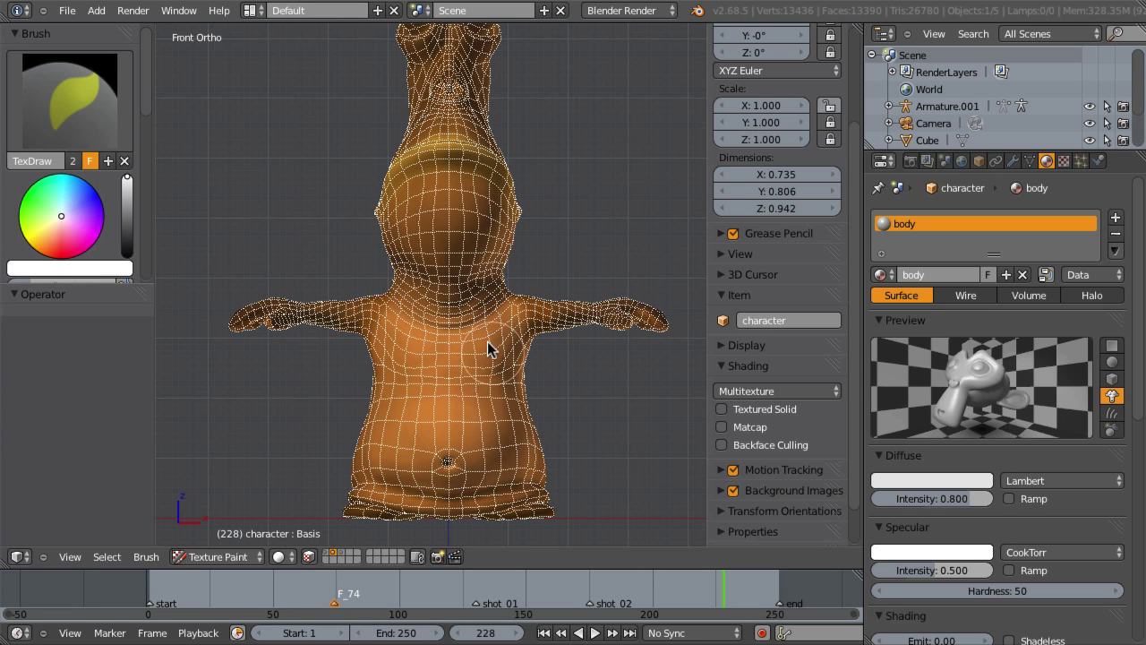
{"action": "left_click_drag", "start_coordinate": [488, 348], "coordinate": [452, 380]}
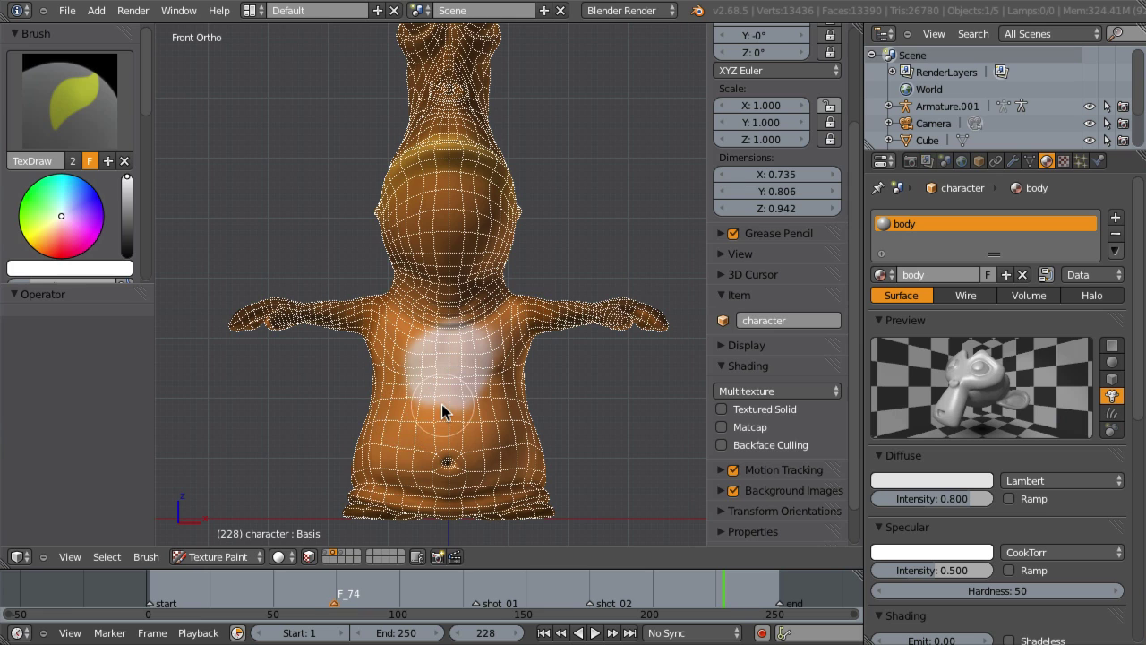
Step: Limit the mask to a block of faces on the lower front of the character's head and paint them white
{"action": "key", "text": "a"}
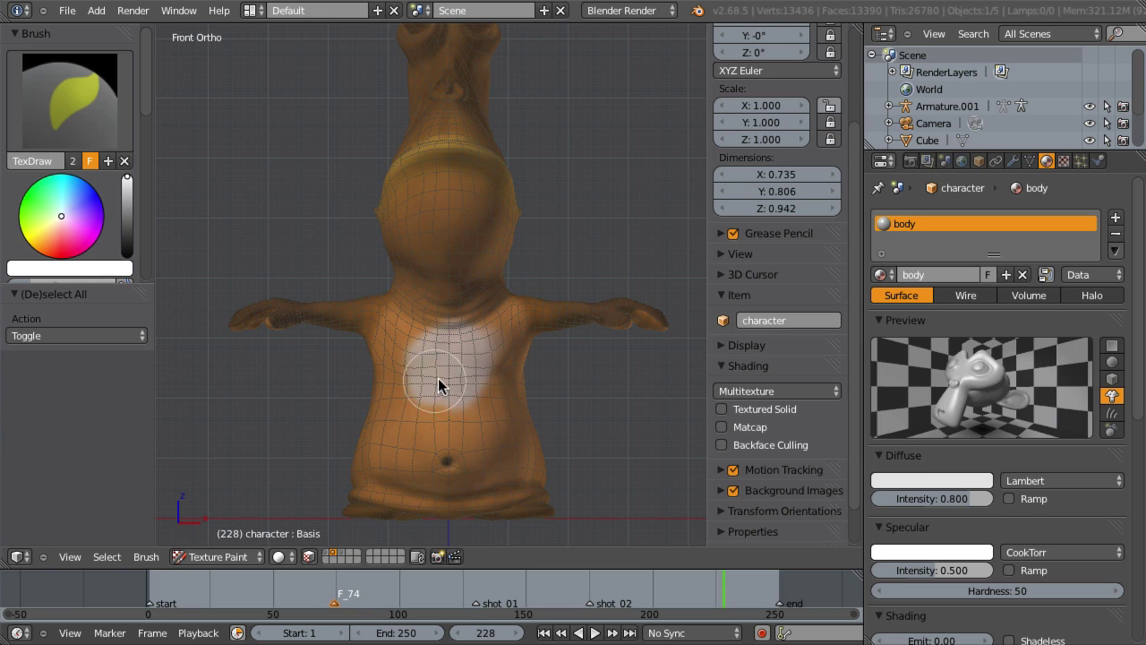
{"action": "scroll", "coordinate": [438, 378], "scroll_direction": "up", "scroll_amount": 2}
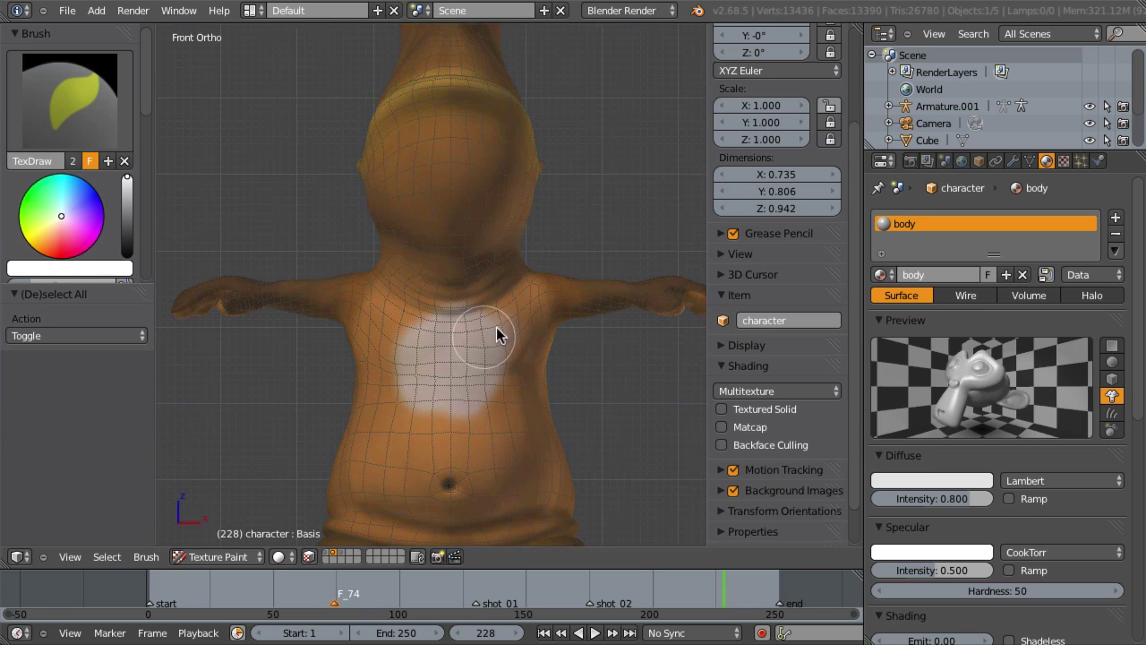
{"action": "right_click", "coordinate": [472, 258], "text": "shift"}
{"action": "right_click", "coordinate": [480, 256], "text": "shift"}
{"action": "right_click", "coordinate": [457, 260], "text": "shift"}
{"action": "right_click", "coordinate": [444, 260], "text": "shift"}
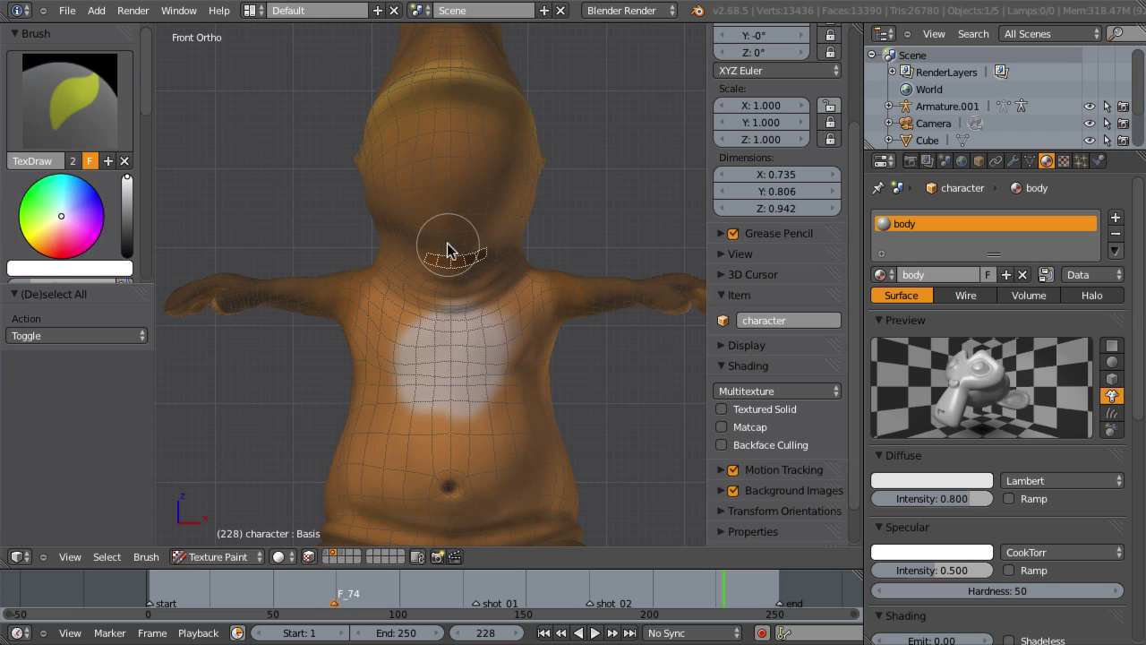
{"action": "right_click", "coordinate": [447, 247], "text": "shift"}
{"action": "right_click", "coordinate": [460, 246], "text": "shift"}
{"action": "right_click", "coordinate": [472, 244], "text": "shift"}
{"action": "right_click", "coordinate": [431, 238], "text": "shift"}
{"action": "right_click", "coordinate": [432, 248], "text": "shift"}
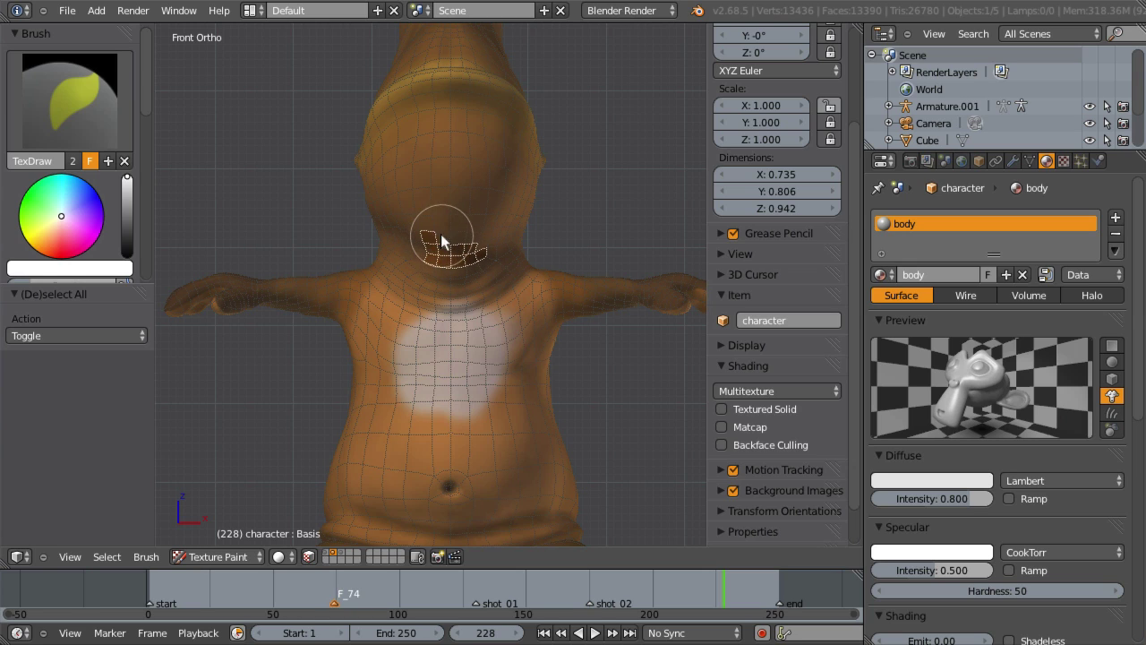
{"action": "right_click", "coordinate": [442, 236], "text": "shift"}
{"action": "right_click", "coordinate": [443, 223], "text": "shift"}
{"action": "right_click", "coordinate": [432, 223], "text": "shift"}
{"action": "right_click", "coordinate": [458, 223], "text": "shift"}
{"action": "right_click", "coordinate": [463, 235], "text": "shift"}
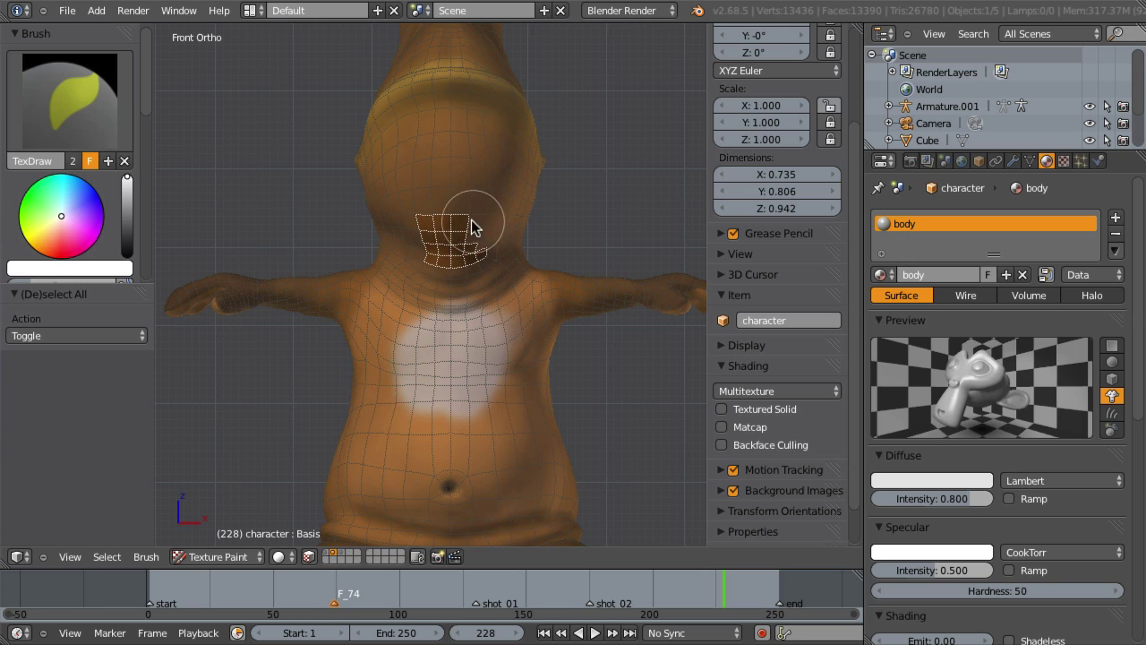
{"action": "right_click", "coordinate": [475, 223], "text": "shift"}
{"action": "right_click", "coordinate": [475, 235], "text": "shift"}
{"action": "mouse_move", "coordinate": [423, 242]}
{"action": "left_mouse_down"}
{"action": "mouse_move", "coordinate": [431, 229]}
{"action": "mouse_move", "coordinate": [459, 274]}
{"action": "mouse_move", "coordinate": [470, 223]}
{"action": "left_mouse_up"}
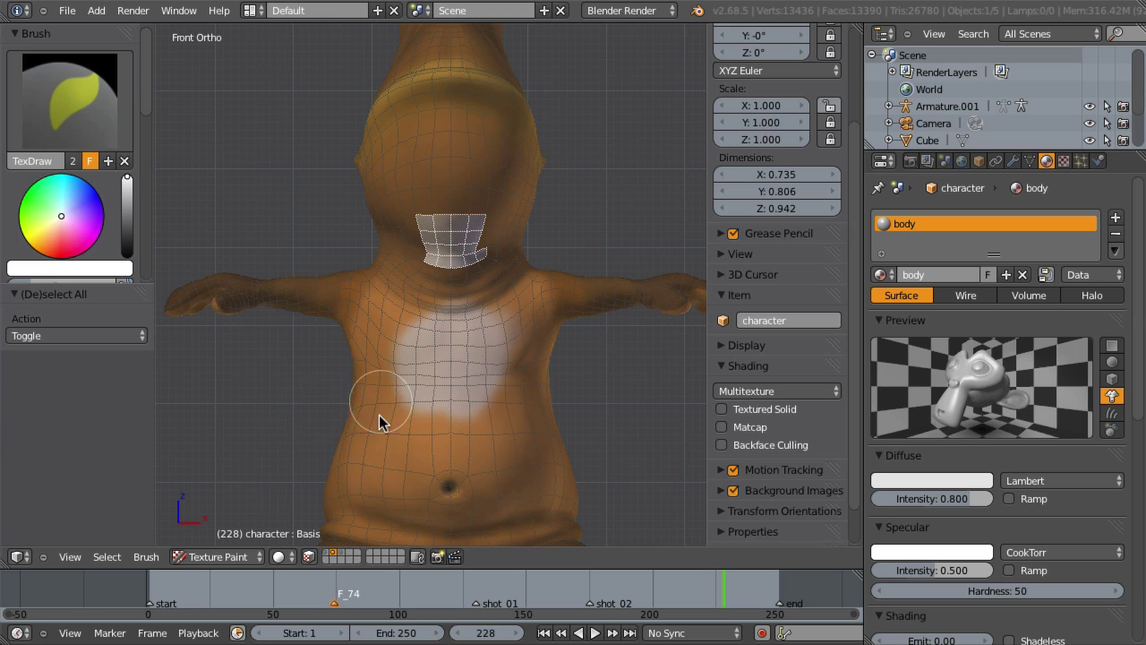
Step: Select only the face just above the navel and switch the character to Weight Paint mode
{"action": "right_click", "coordinate": [442, 447]}
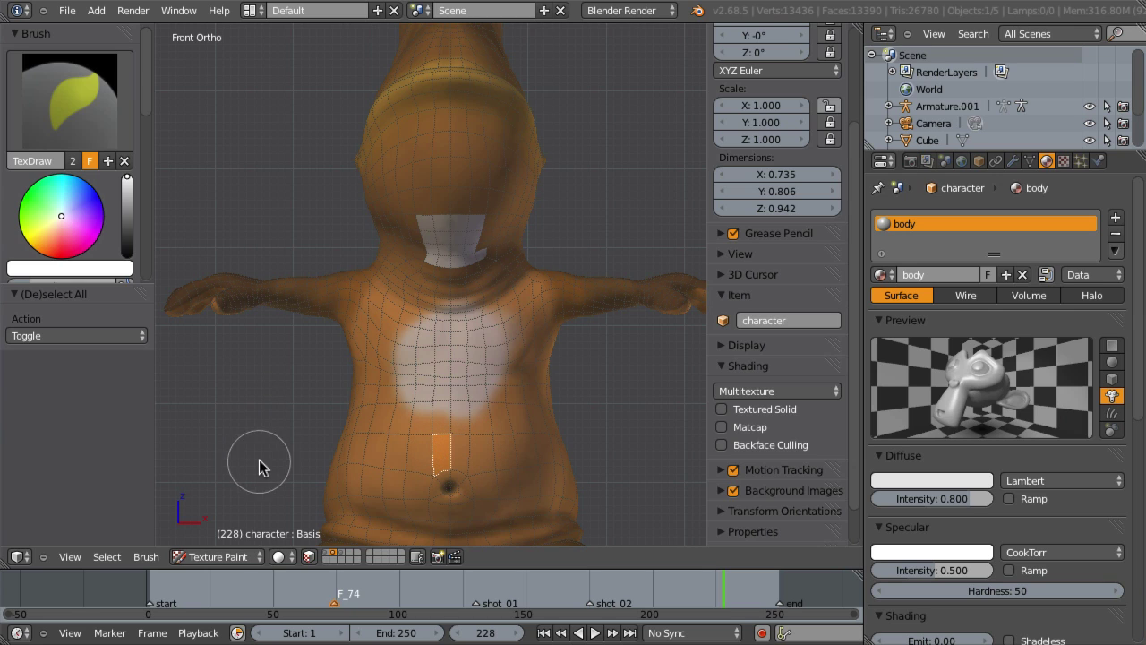
{"action": "left_click", "coordinate": [218, 557]}
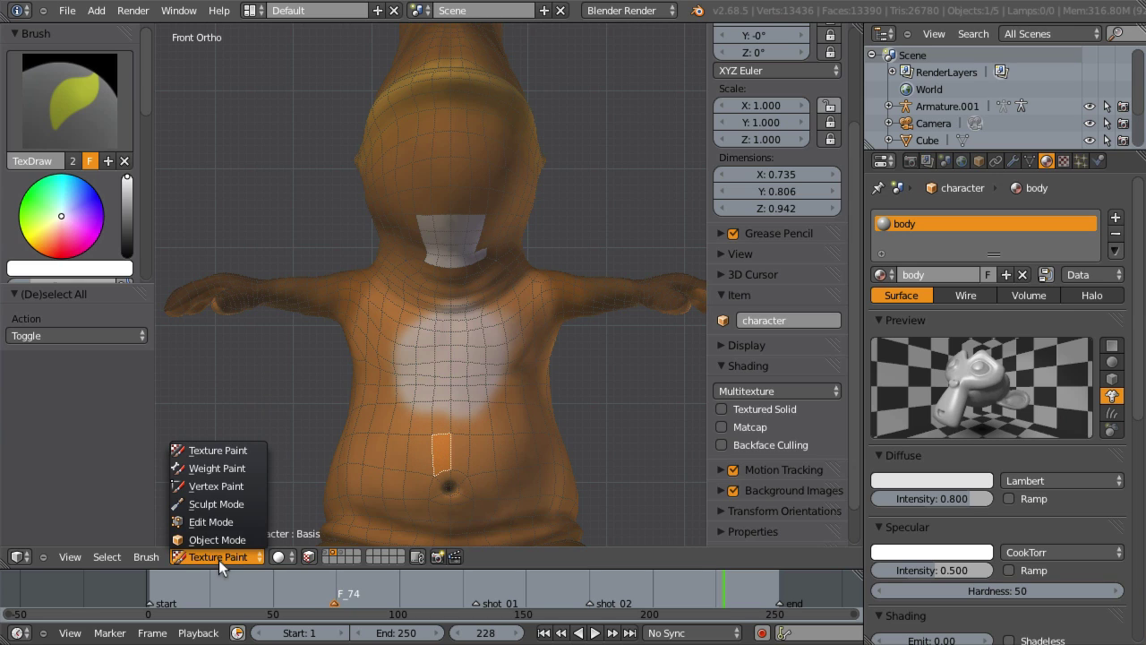
{"action": "left_click", "coordinate": [205, 472]}
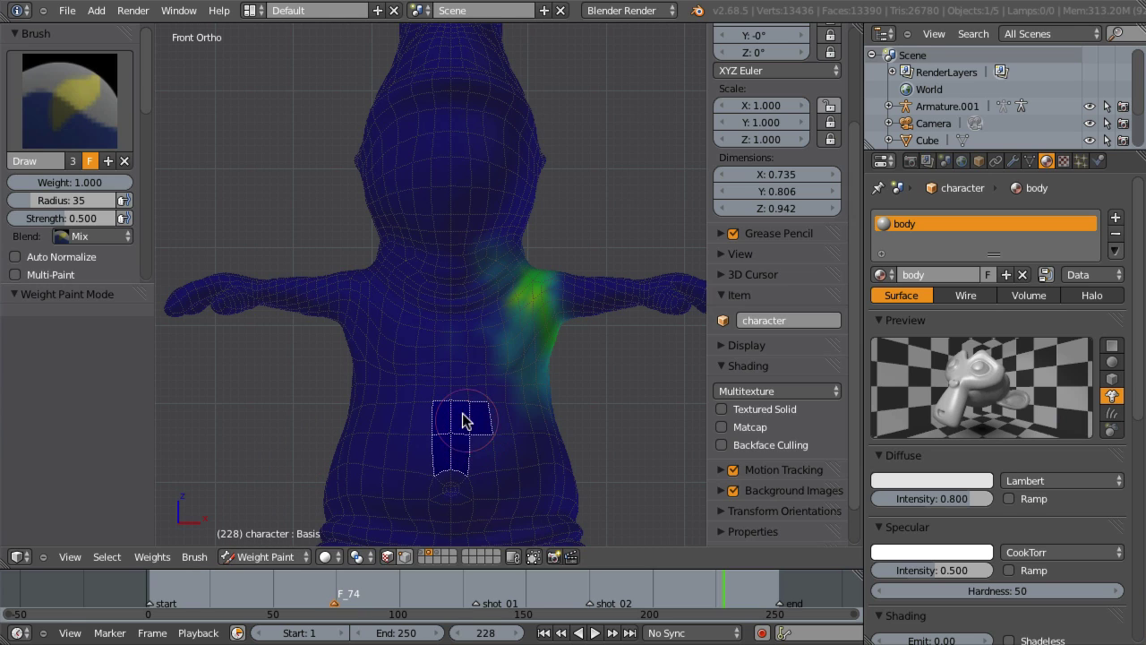
Step: Extend the face mask upward on the belly, paint weight over it with the Draw brush, and turn face masking off
{"action": "right_click", "coordinate": [476, 392], "text": "shift"}
{"action": "right_click", "coordinate": [459, 392], "text": "shift"}
{"action": "right_click", "coordinate": [443, 394], "text": "shift"}
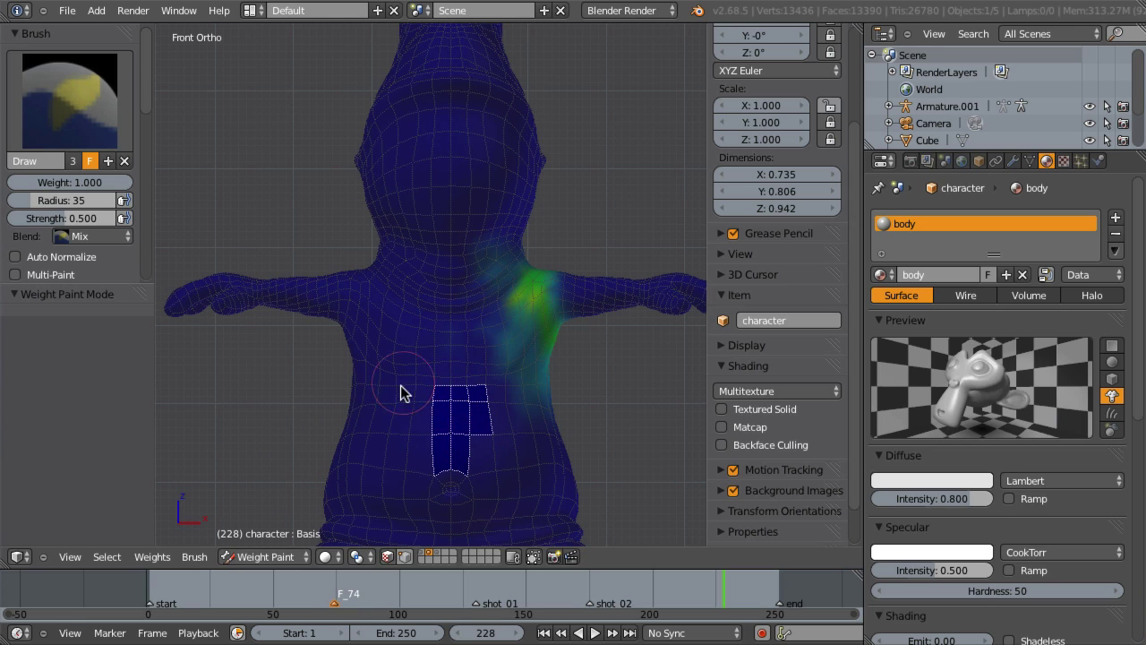
{"action": "mouse_move", "coordinate": [468, 440]}
{"action": "left_mouse_down"}
{"action": "mouse_move", "coordinate": [502, 377]}
{"action": "mouse_move", "coordinate": [430, 441]}
{"action": "left_mouse_up"}
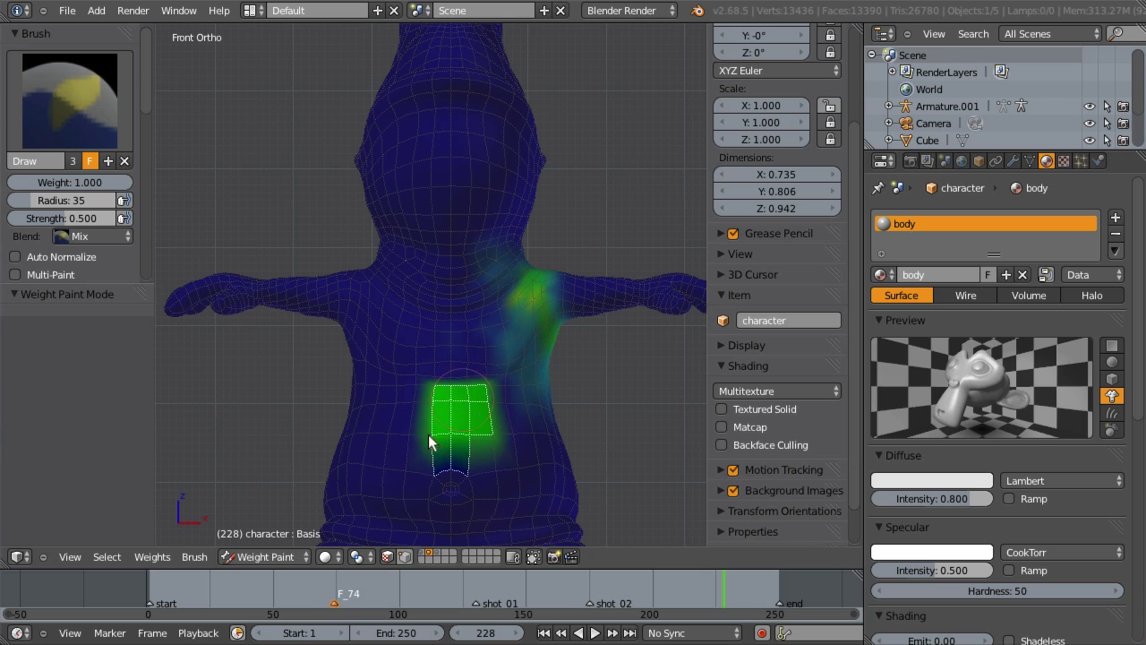
{"action": "left_click", "coordinate": [390, 558]}
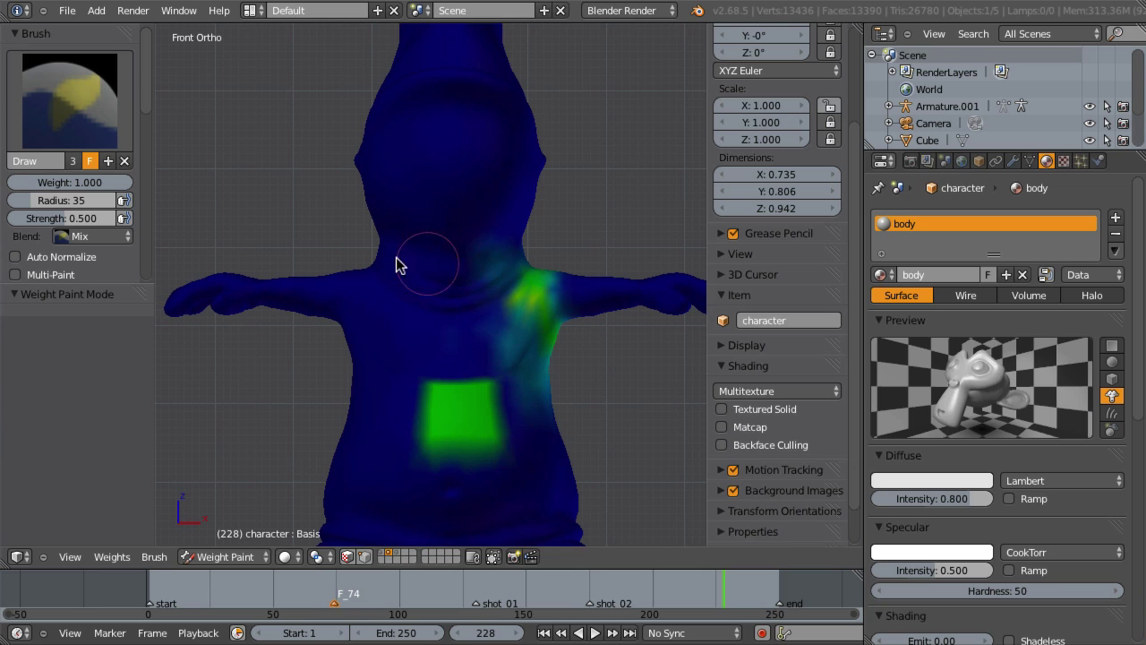
Step: Show the rig's layer as well, put the rig in Pose Mode and select the character again for weight painting
{"action": "left_click", "coordinate": [397, 552], "text": "shift"}
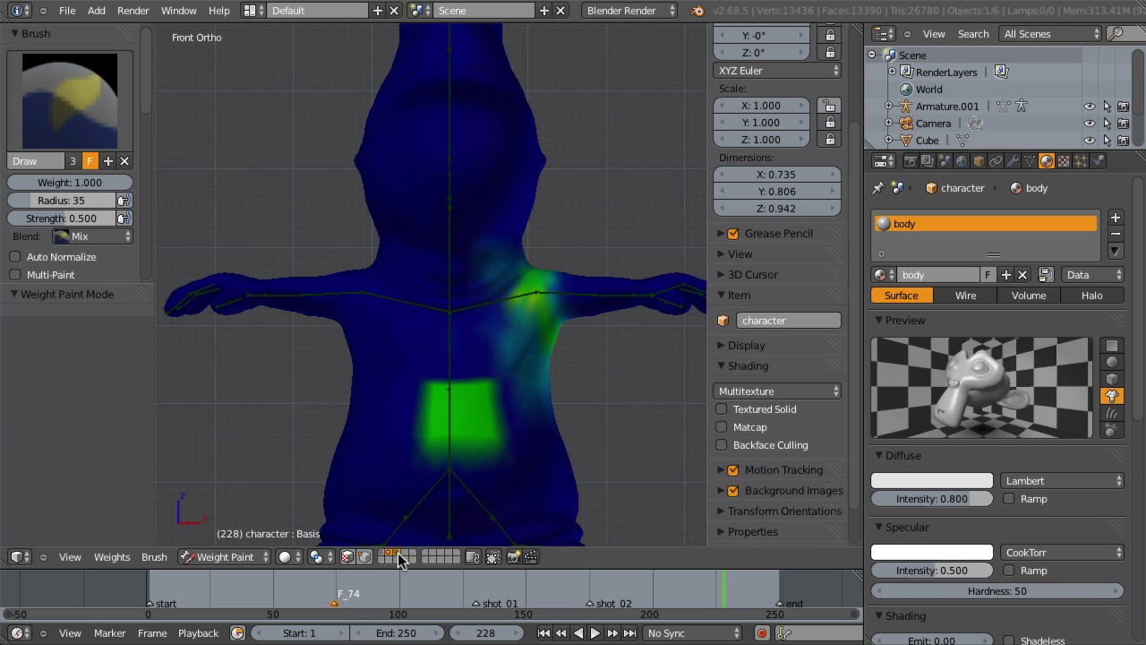
{"action": "right_click", "coordinate": [452, 413]}
{"action": "right_click", "coordinate": [447, 425]}
{"action": "right_click", "coordinate": [446, 430]}
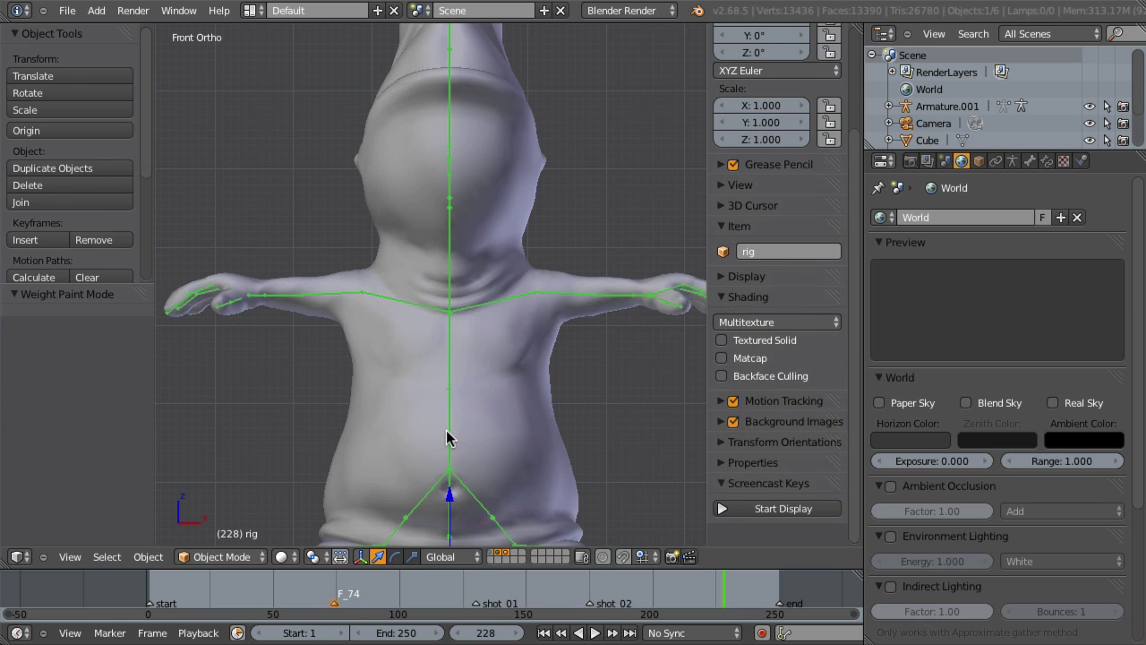
{"action": "key", "text": "ctrl+Tab"}
{"action": "right_click", "coordinate": [515, 347]}
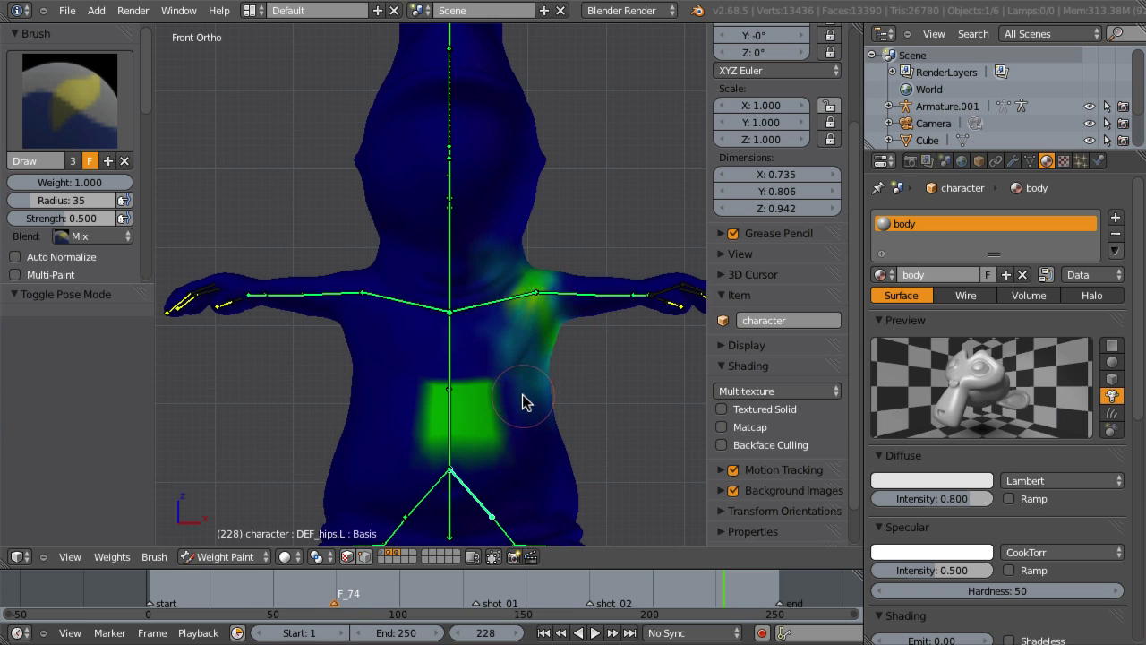
Step: Select the DEF_shoulder.R bone and paint weight over the chest and neck, and do the same for the neck bone
{"action": "right_click", "coordinate": [403, 302]}
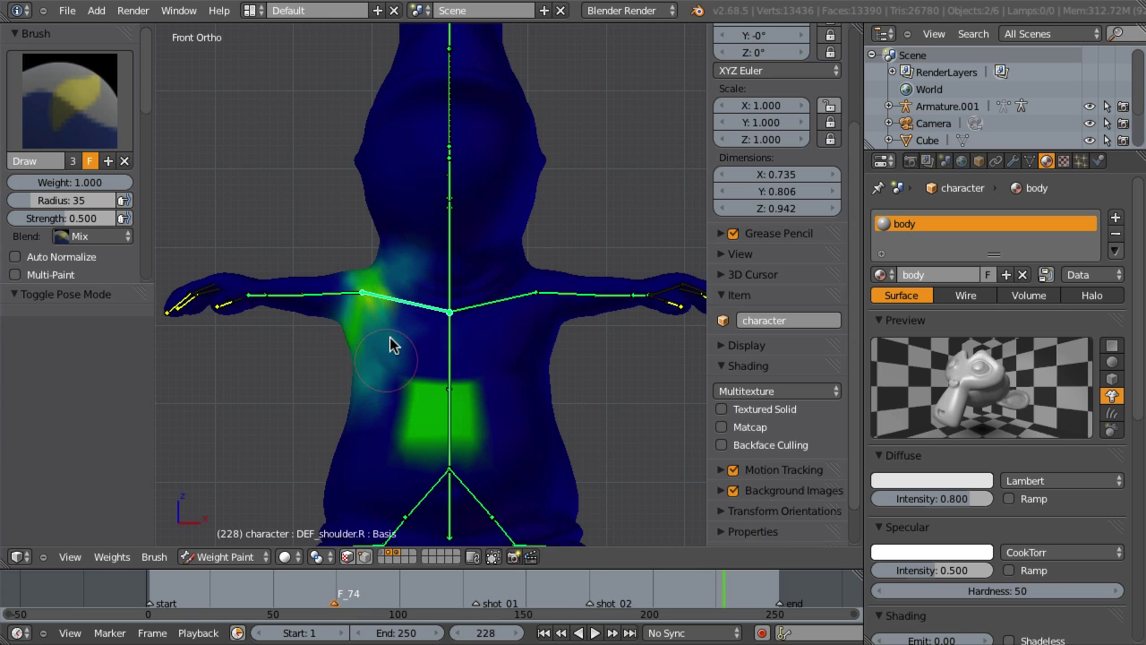
{"action": "mouse_move", "coordinate": [392, 345]}
{"action": "left_mouse_down"}
{"action": "mouse_move", "coordinate": [440, 302]}
{"action": "mouse_move", "coordinate": [450, 307]}
{"action": "mouse_move", "coordinate": [394, 284]}
{"action": "left_mouse_up"}
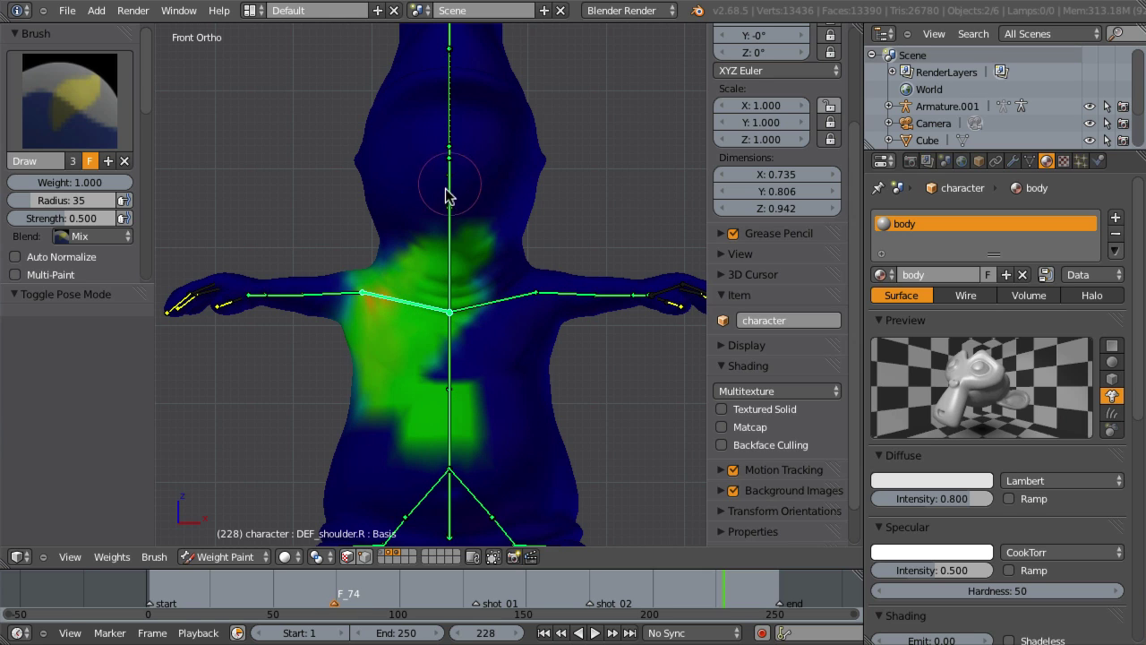
{"action": "right_click", "coordinate": [454, 237]}
{"action": "mouse_move", "coordinate": [456, 236]}
{"action": "left_mouse_down"}
{"action": "mouse_move", "coordinate": [466, 187]}
{"action": "mouse_move", "coordinate": [405, 314]}
{"action": "left_mouse_up"}
Step: Paint weight down the chest for the DEF_upperarm.L bone and over the belly for the DEF_hips.R bone
{"action": "right_click", "coordinate": [571, 290]}
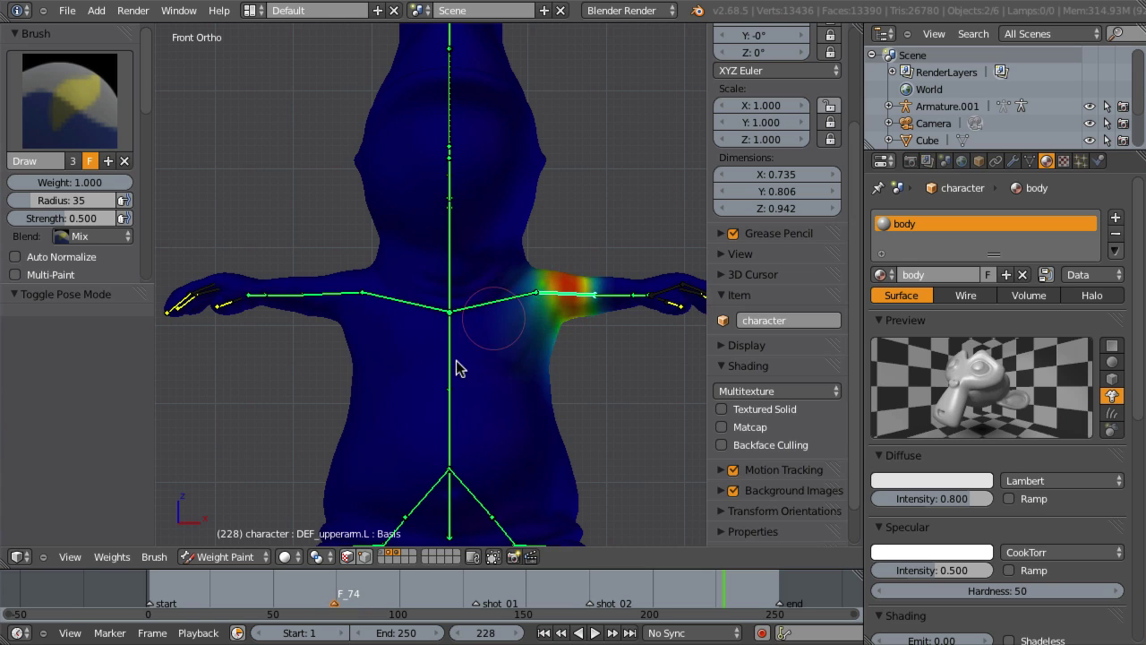
{"action": "mouse_move", "coordinate": [457, 367]}
{"action": "left_mouse_down"}
{"action": "mouse_move", "coordinate": [499, 335]}
{"action": "mouse_move", "coordinate": [493, 396]}
{"action": "mouse_move", "coordinate": [519, 456]}
{"action": "mouse_move", "coordinate": [454, 460]}
{"action": "left_mouse_up"}
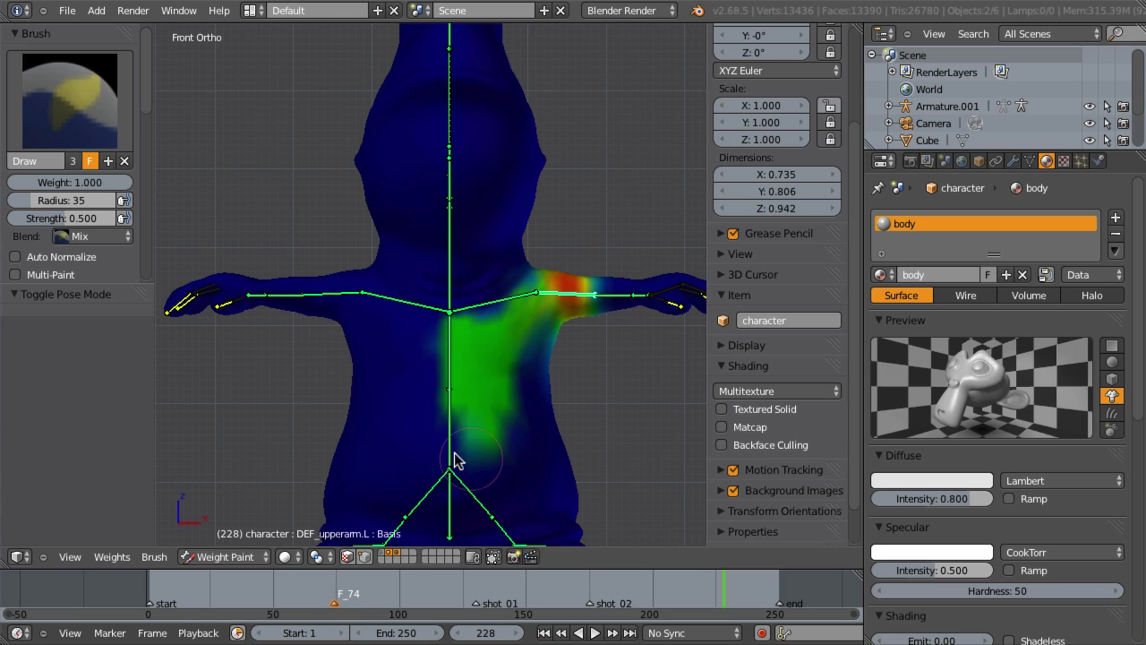
{"action": "right_click", "coordinate": [434, 485]}
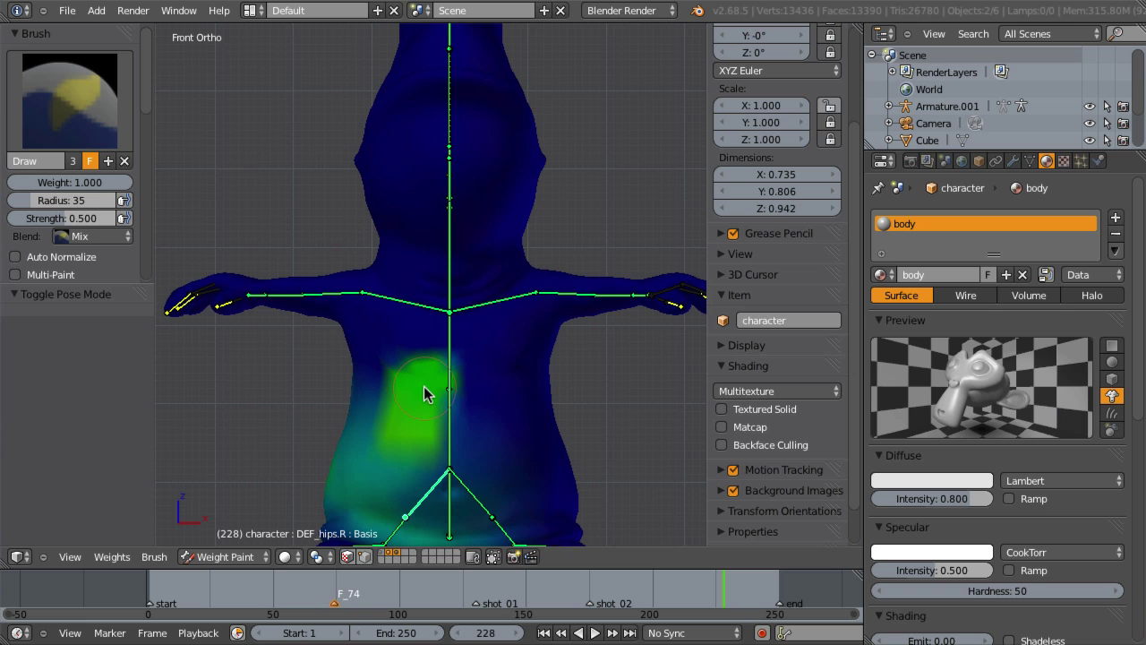
{"action": "mouse_move", "coordinate": [426, 394]}
{"action": "left_mouse_down"}
{"action": "mouse_move", "coordinate": [469, 388]}
{"action": "mouse_move", "coordinate": [396, 378]}
{"action": "mouse_move", "coordinate": [463, 359]}
{"action": "left_mouse_up"}
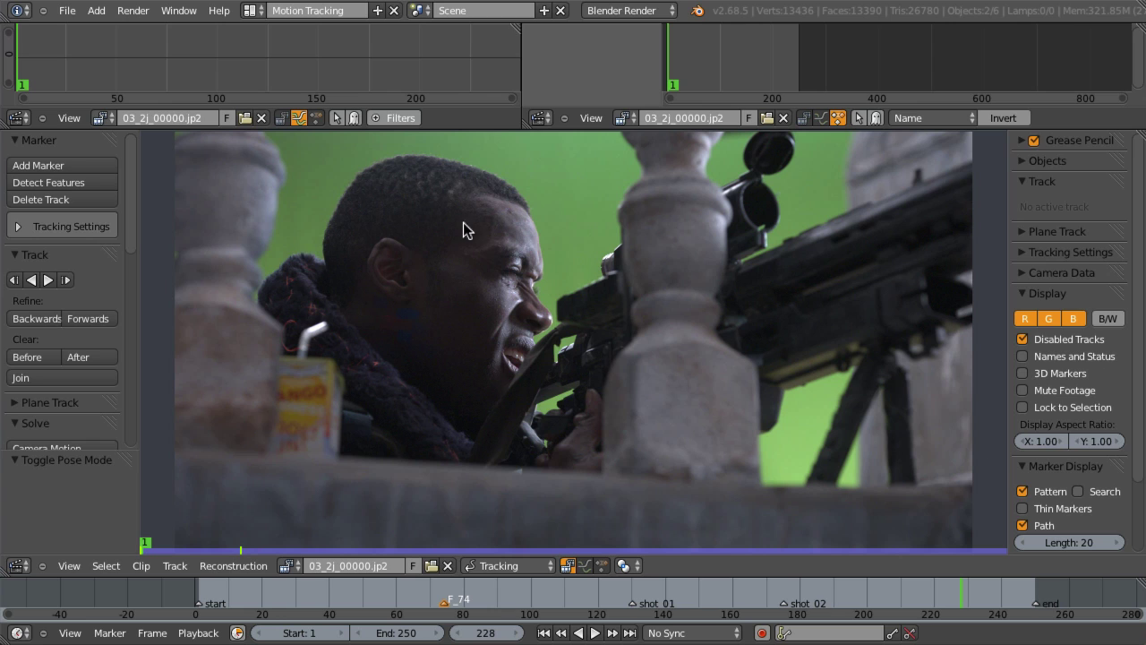
Step: In the Motion Tracking layout, add eight tracking markers to the clip around the baluster, rifle and green background
{"action": "left_click", "coordinate": [658, 346], "text": "ctrl"}
{"action": "left_click", "coordinate": [670, 413], "text": "ctrl"}
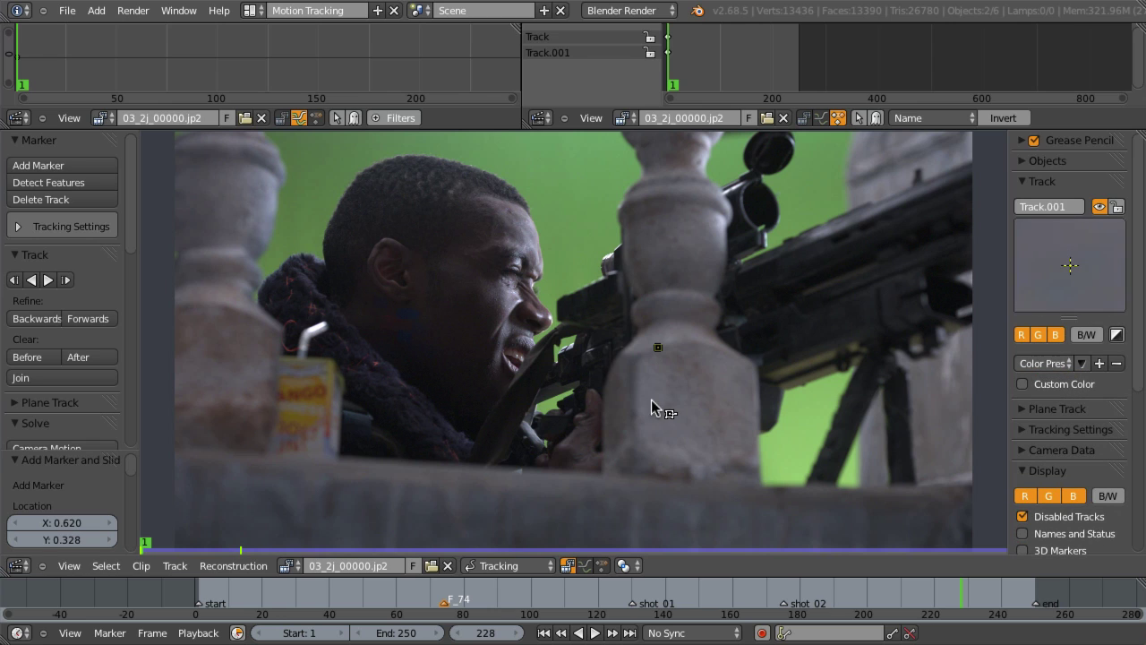
{"action": "left_click", "coordinate": [532, 390], "text": "ctrl"}
{"action": "left_click", "coordinate": [563, 248], "text": "ctrl"}
{"action": "left_click", "coordinate": [704, 281], "text": "ctrl"}
{"action": "left_click", "coordinate": [715, 393], "text": "ctrl"}
{"action": "left_click", "coordinate": [606, 402], "text": "ctrl"}
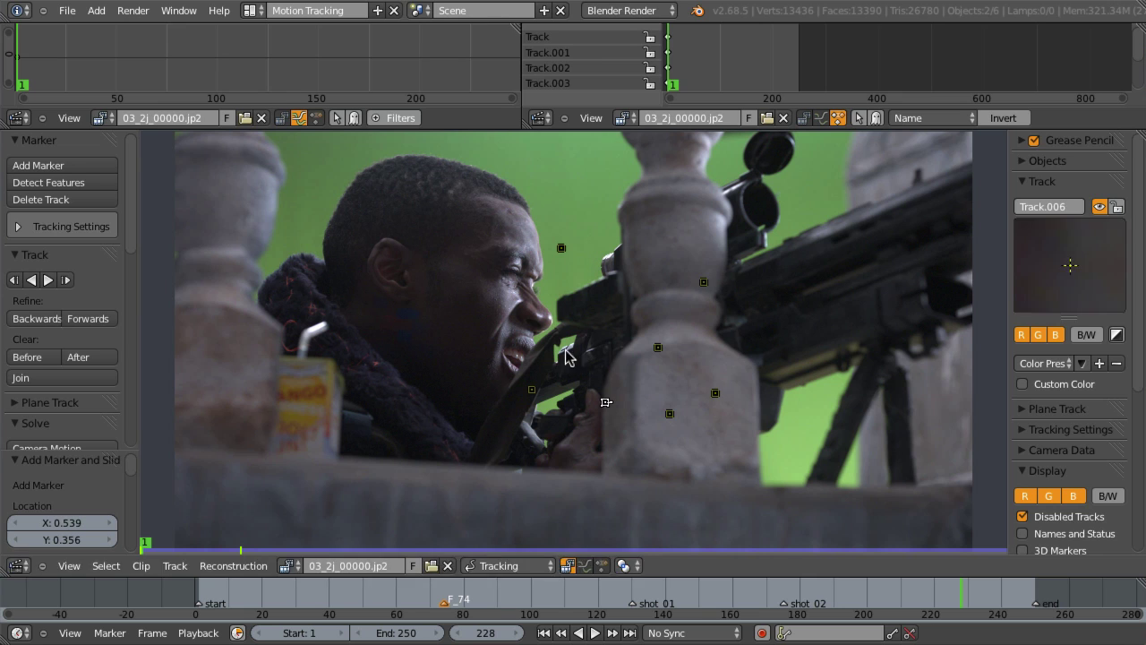
{"action": "left_click", "coordinate": [568, 349], "text": "ctrl"}
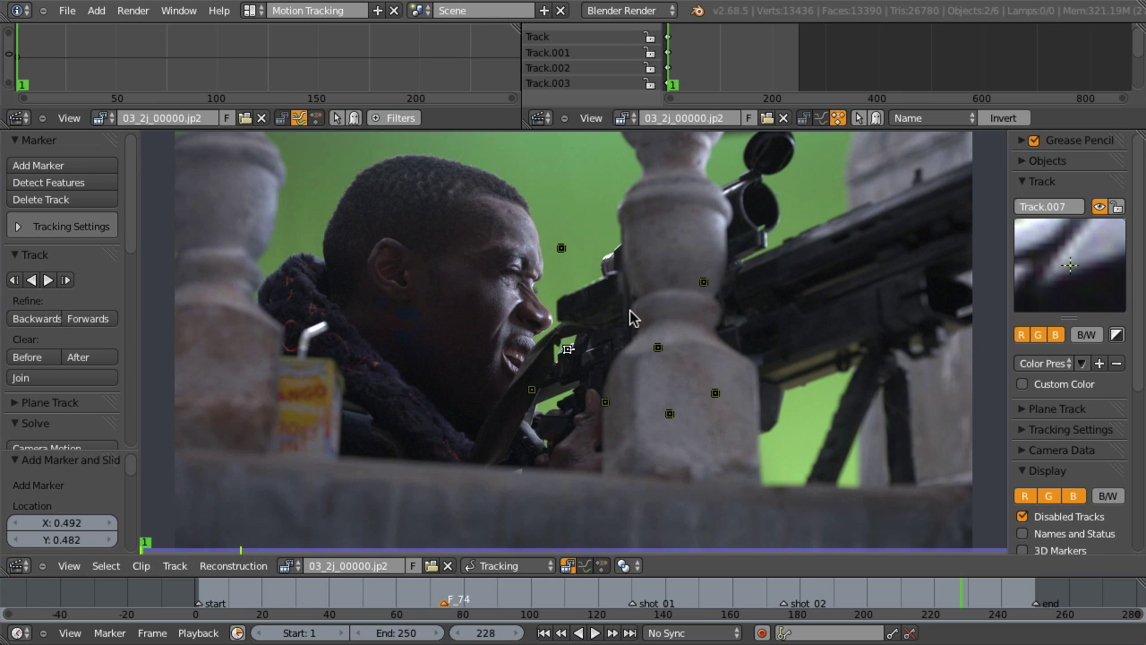
Step: Select the tracking markers on the baluster and near the hand one at a time
{"action": "right_click", "coordinate": [669, 415]}
{"action": "middle_click_drag", "start_coordinate": [664, 419], "coordinate": [680, 335], "text": "ctrl"}
{"action": "right_click", "coordinate": [737, 383]}
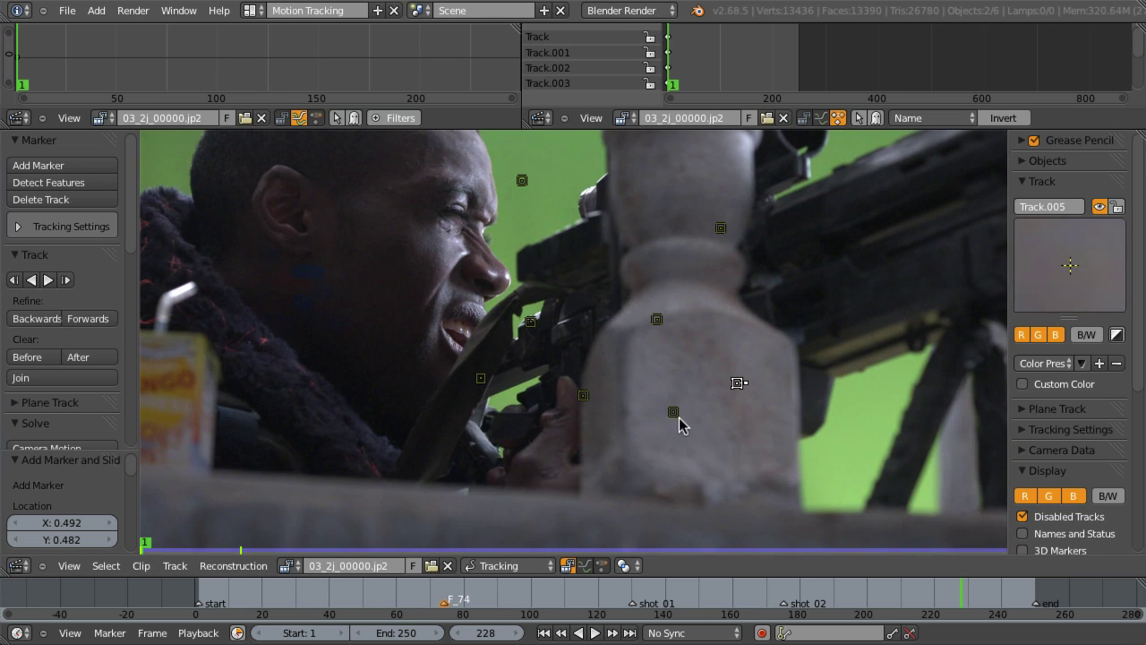
{"action": "right_click", "coordinate": [674, 412]}
{"action": "right_click", "coordinate": [584, 395]}
{"action": "right_click", "coordinate": [656, 318]}
{"action": "right_click", "coordinate": [720, 230]}
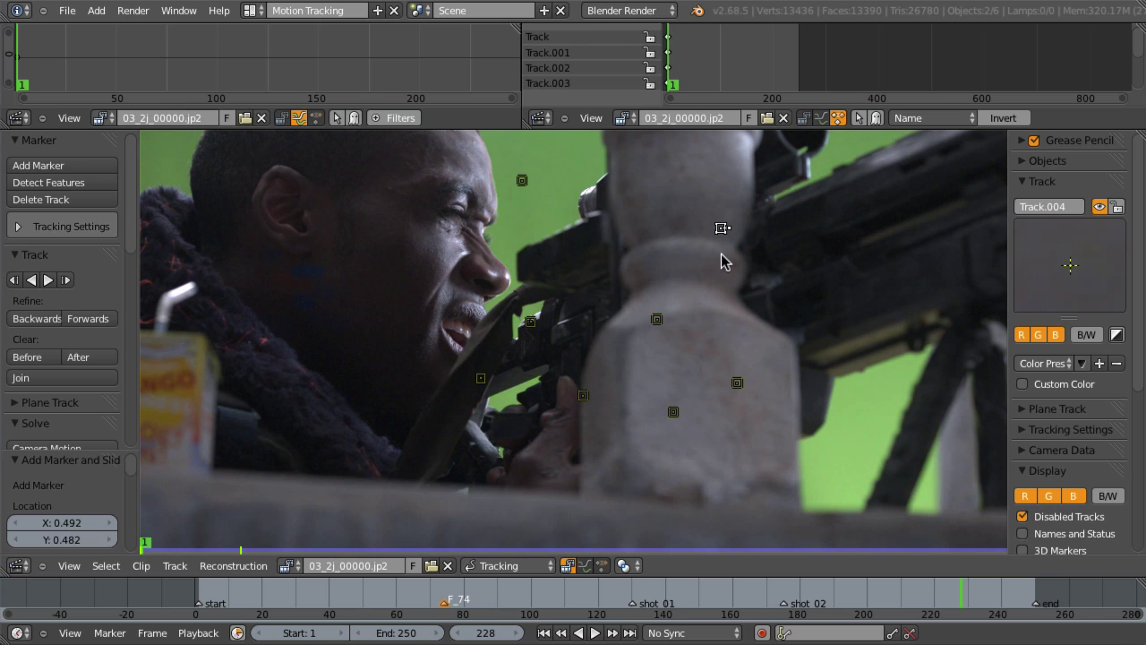
Step: Select all tracking markers and create a plane track from them
{"action": "key", "text": "a"}
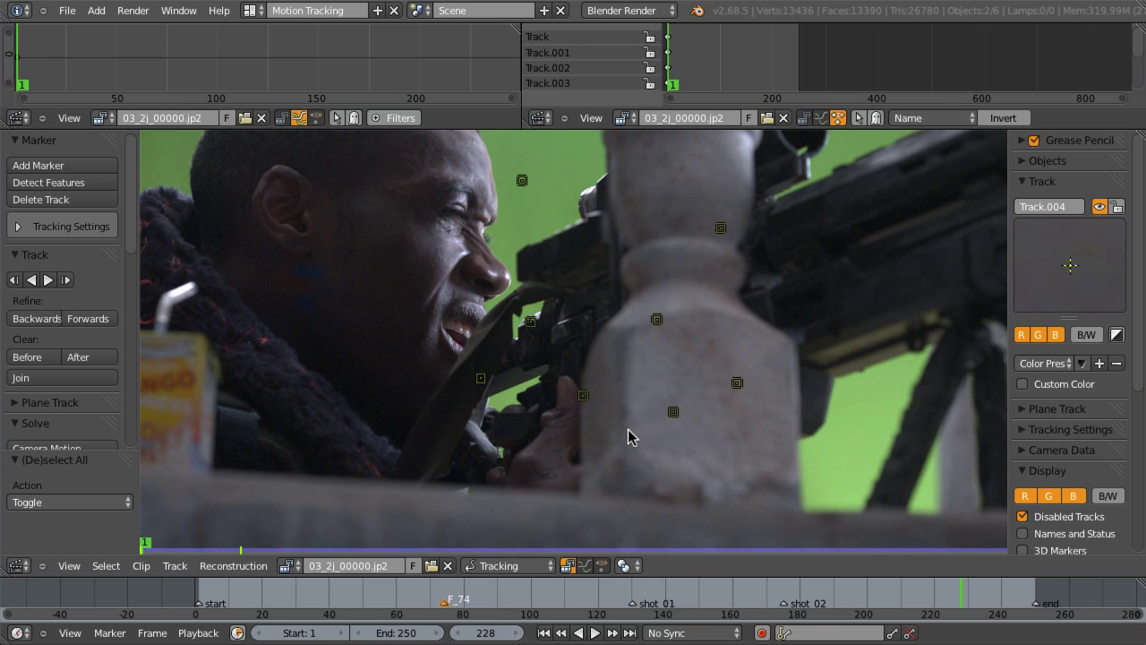
{"action": "key", "text": "a"}
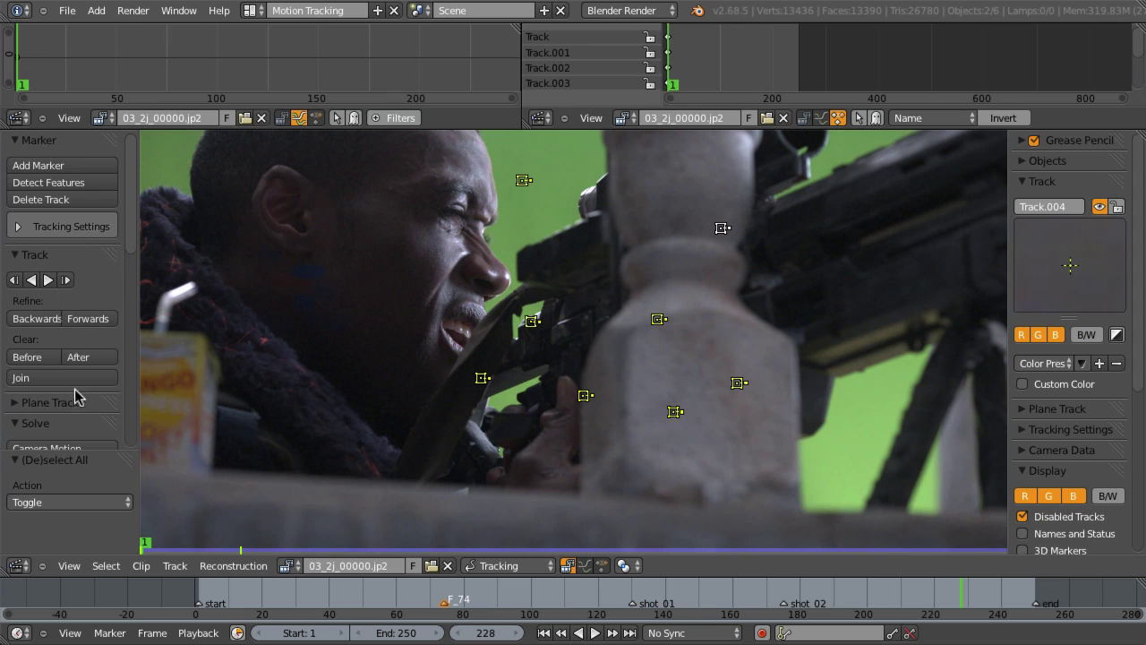
{"action": "scroll", "coordinate": [76, 389], "scroll_direction": "down", "scroll_amount": 3}
{"action": "left_click", "coordinate": [37, 290]}
{"action": "left_click", "coordinate": [67, 310]}
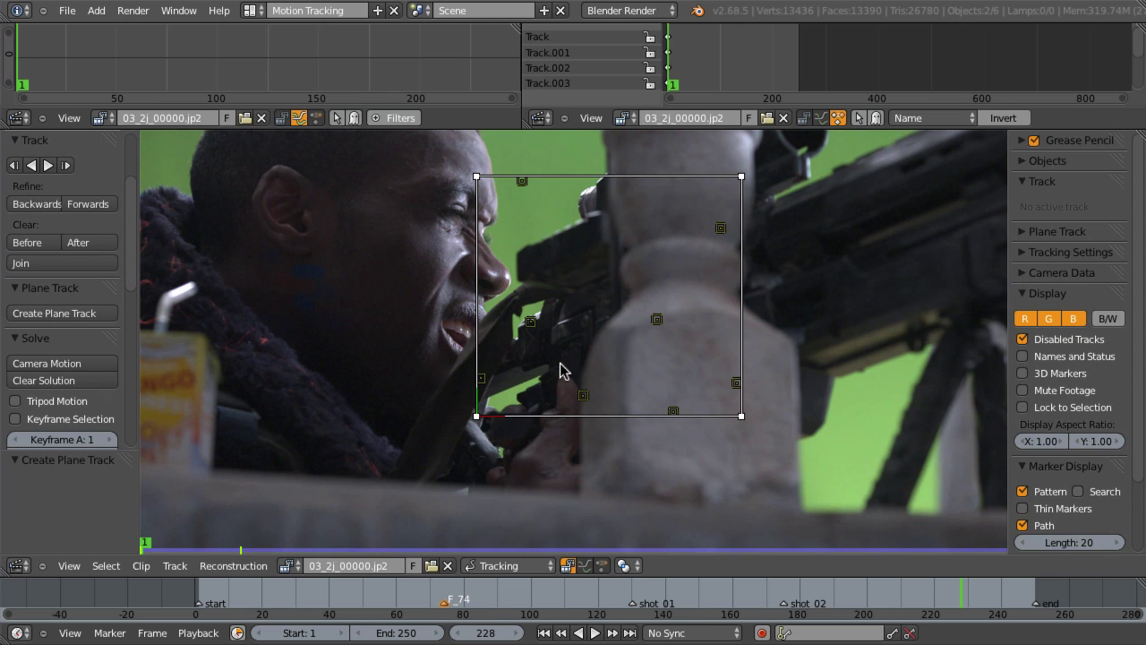
Step: Slide all four corners of the plane track outward to enlarge it around the markers
{"action": "left_click_drag", "start_coordinate": [744, 415], "coordinate": [778, 437]}
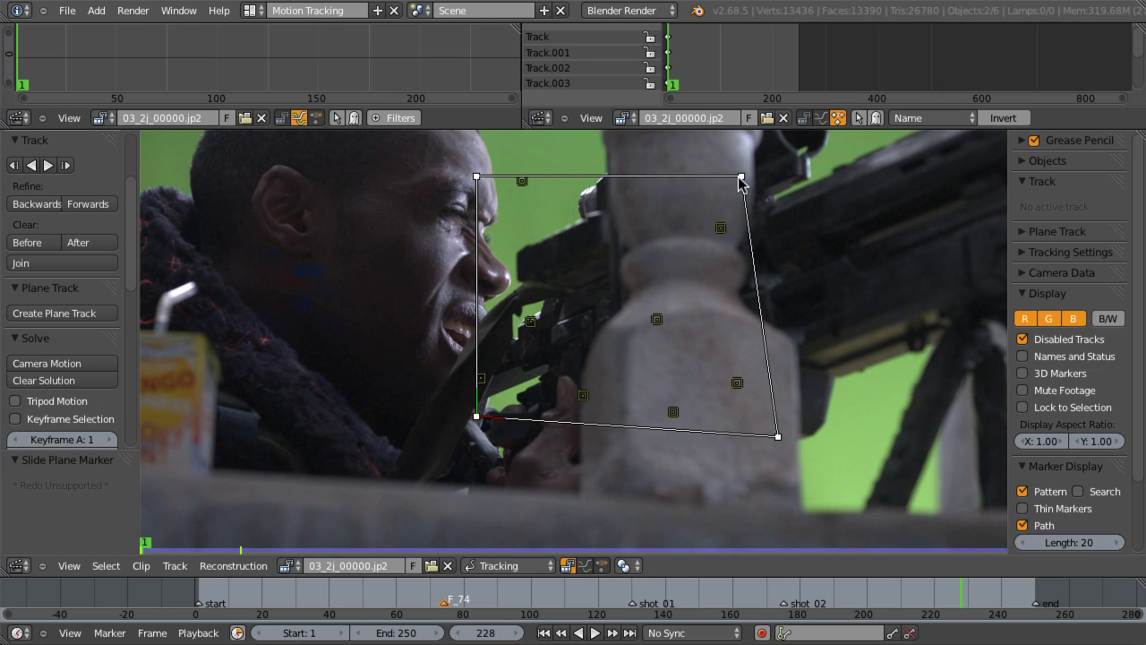
{"action": "left_click_drag", "start_coordinate": [741, 176], "coordinate": [802, 164]}
{"action": "left_click_drag", "start_coordinate": [472, 179], "coordinate": [426, 184]}
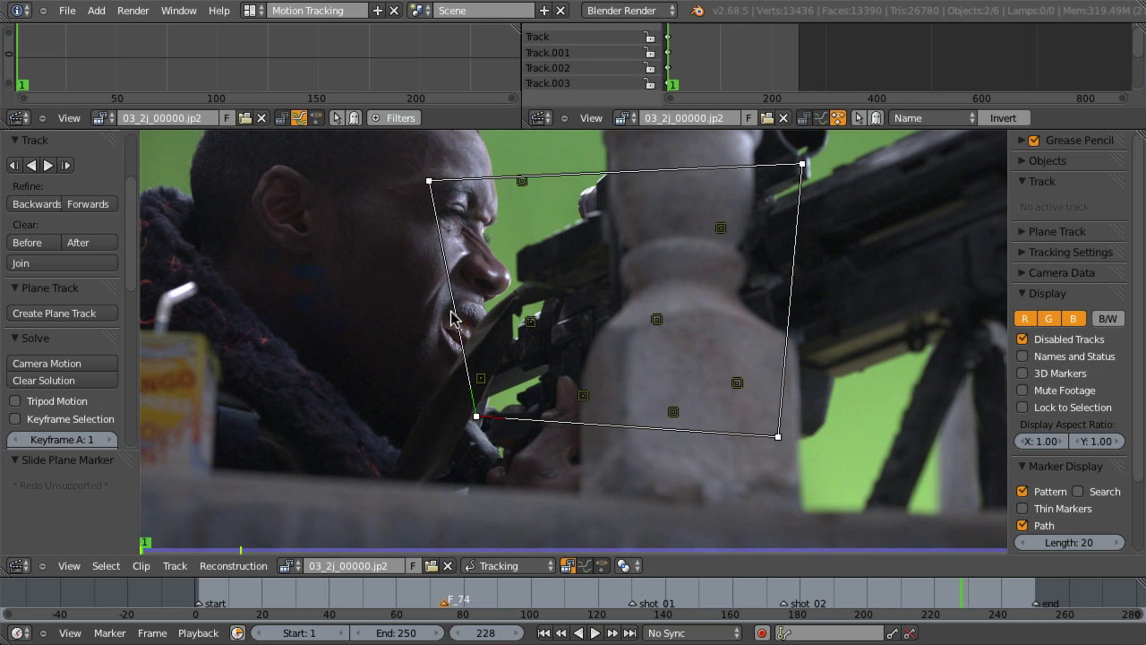
{"action": "left_click_drag", "start_coordinate": [482, 425], "coordinate": [439, 439]}
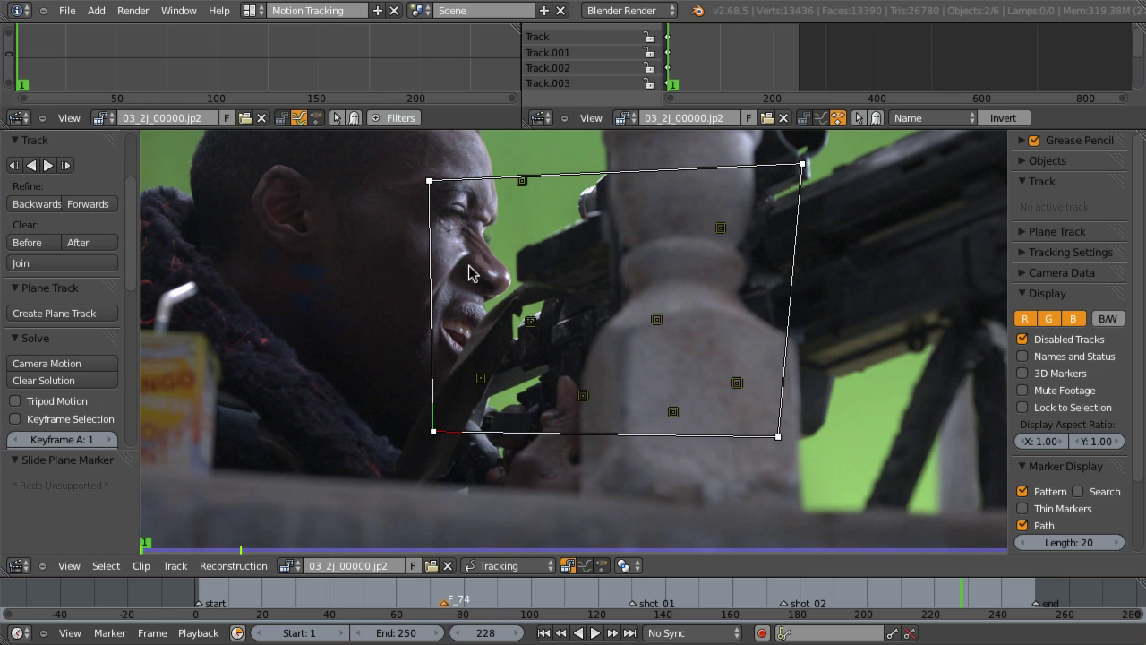
Step: Slide the plane track's upper-left corner onto the green-background marker, select marker and plane in turn, and pull the corner back beside the forehead
{"action": "left_click_drag", "start_coordinate": [429, 182], "coordinate": [512, 178]}
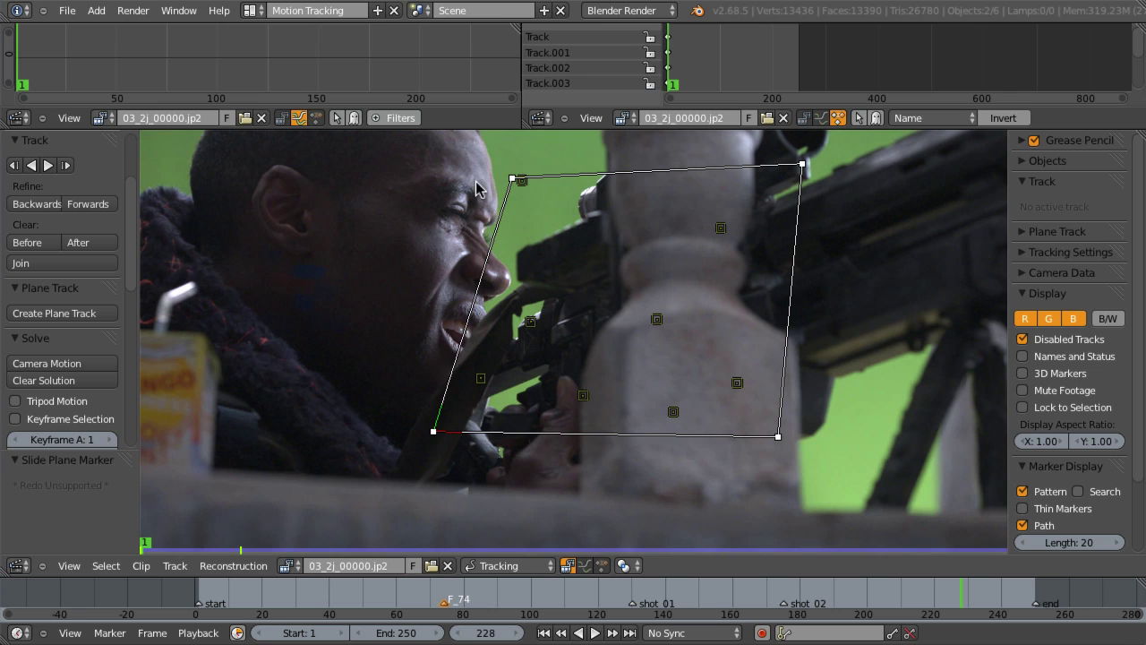
{"action": "scroll", "coordinate": [528, 169], "scroll_direction": "up", "scroll_amount": 3}
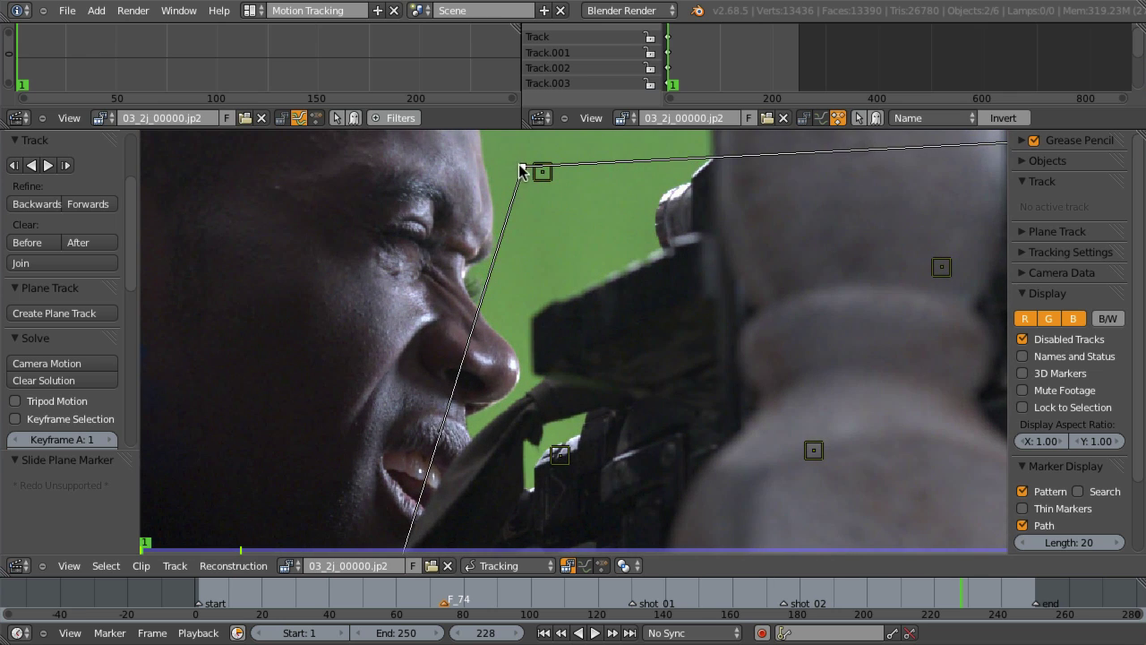
{"action": "mouse_move", "coordinate": [521, 167]}
{"action": "left_mouse_down"}
{"action": "mouse_move", "coordinate": [537, 181]}
{"action": "mouse_move", "coordinate": [543, 172]}
{"action": "left_mouse_up"}
{"action": "right_click", "coordinate": [551, 180]}
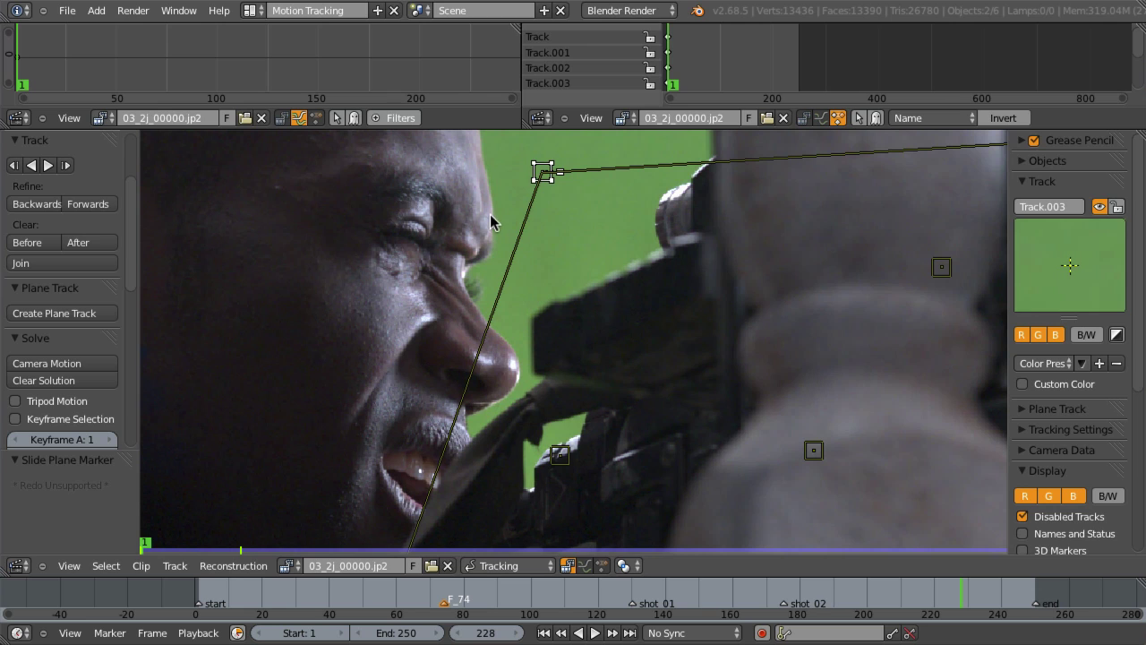
{"action": "left_click", "coordinate": [544, 178]}
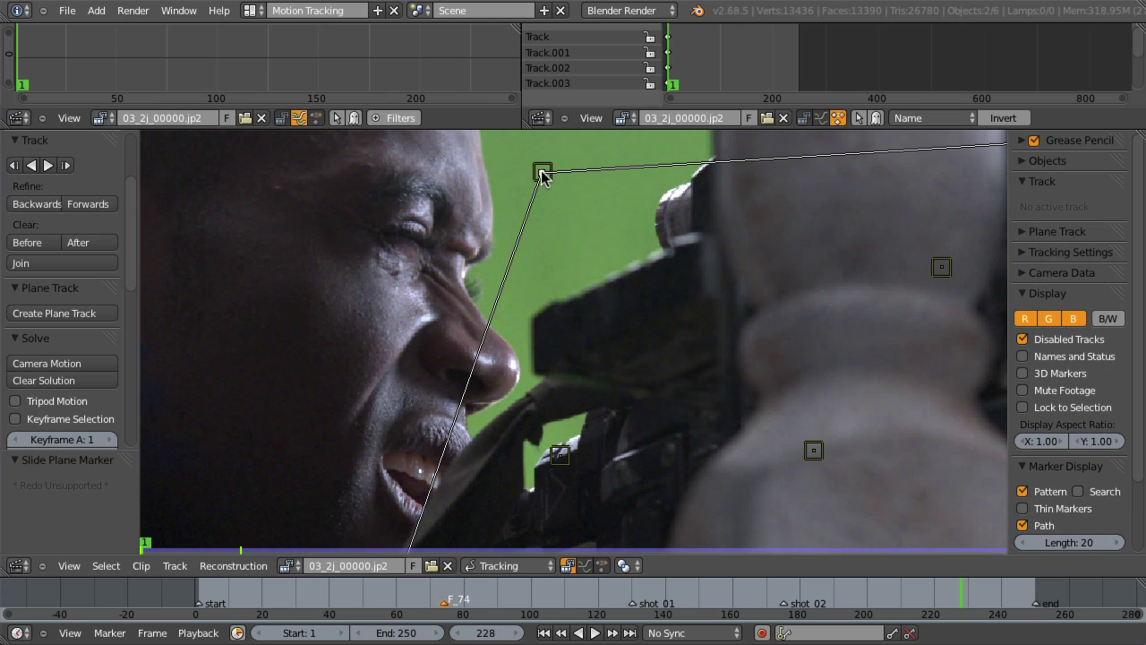
{"action": "left_click_drag", "start_coordinate": [544, 175], "coordinate": [499, 186]}
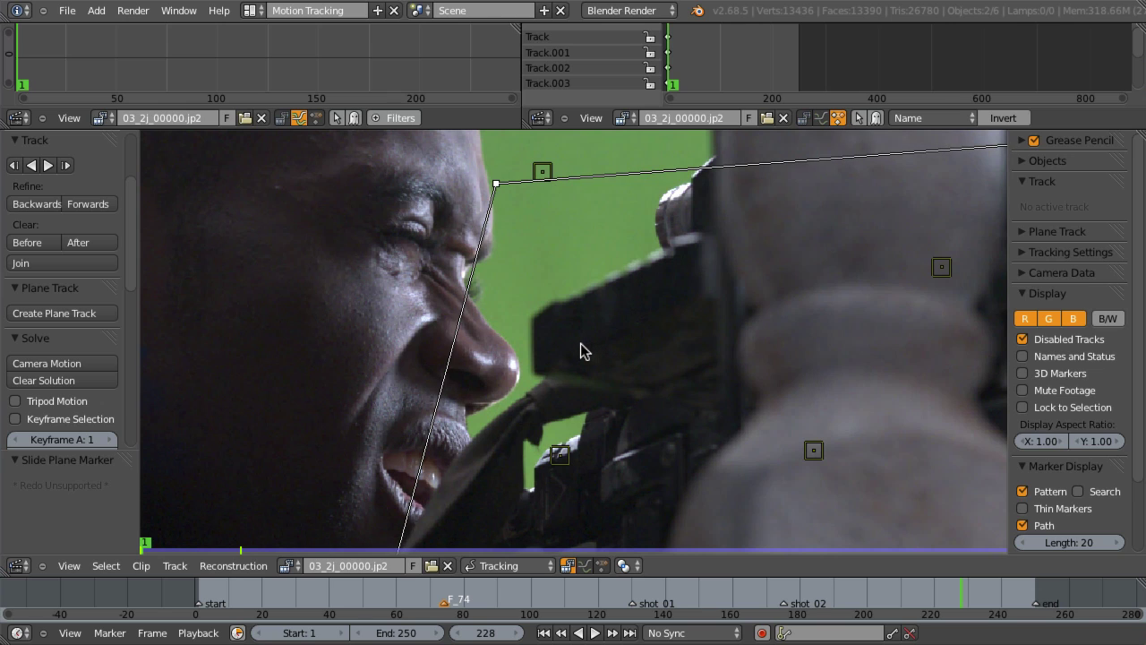
Step: Switch the clip editor to Mask mode and create a new mask
{"action": "left_click", "coordinate": [525, 565]}
{"action": "left_click", "coordinate": [501, 495]}
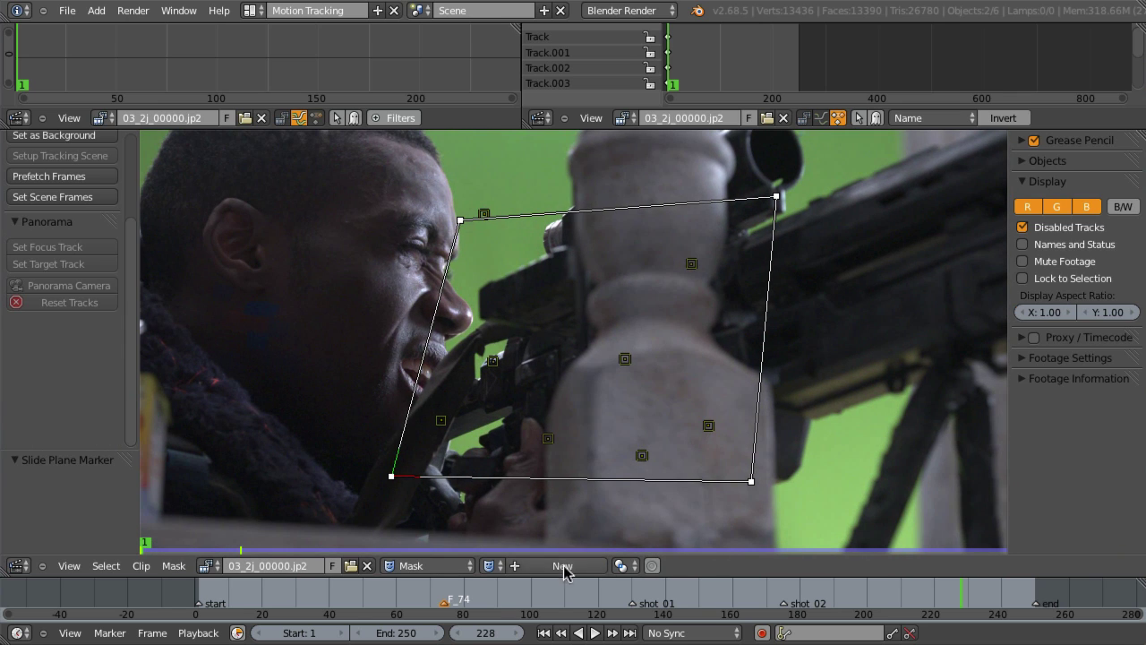
{"action": "left_click", "coordinate": [564, 566]}
Step: Draw a six-point mask spline across the face and baluster and close it
{"action": "left_click", "coordinate": [355, 284], "text": "ctrl"}
{"action": "left_click", "coordinate": [427, 448], "text": "ctrl"}
{"action": "left_click", "coordinate": [614, 414], "text": "ctrl"}
{"action": "left_click", "coordinate": [623, 248], "text": "ctrl"}
{"action": "left_click", "coordinate": [432, 202], "text": "ctrl"}
{"action": "left_click", "coordinate": [315, 257], "text": "ctrl"}
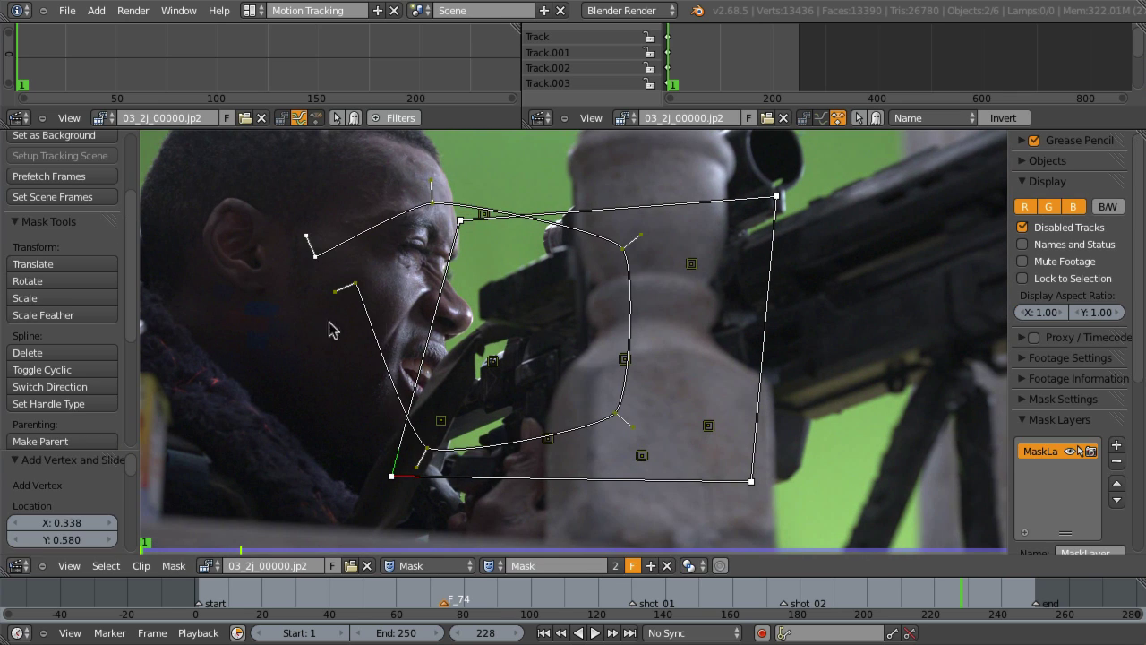
{"action": "middle_click_drag", "start_coordinate": [539, 375], "coordinate": [620, 396]}
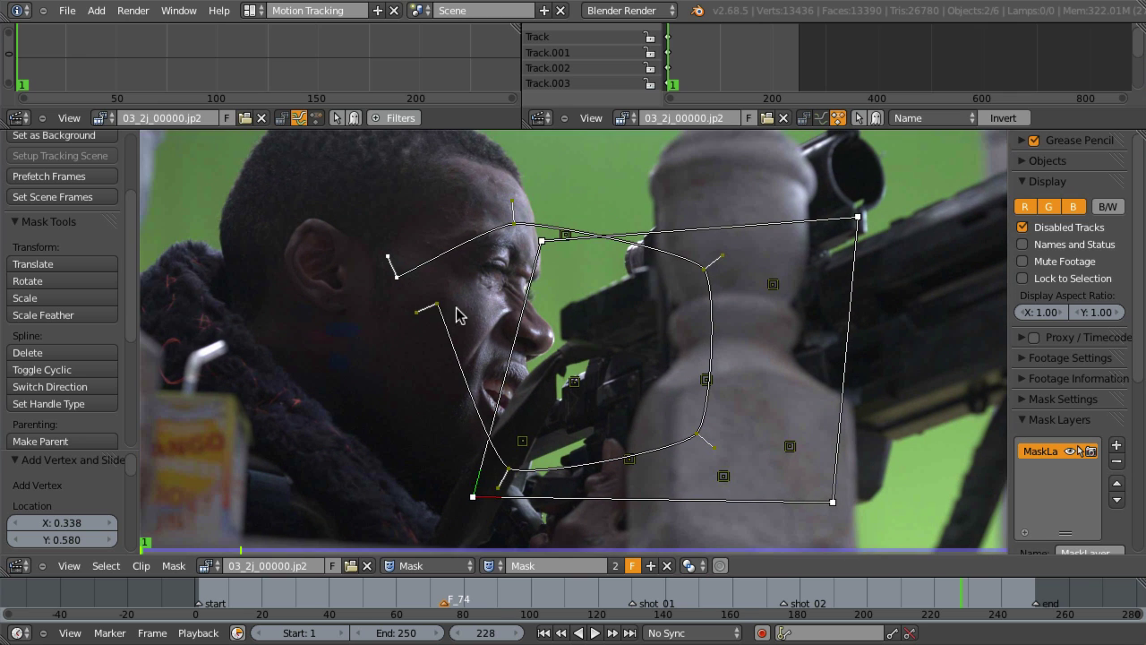
{"action": "key", "text": "alt+c"}
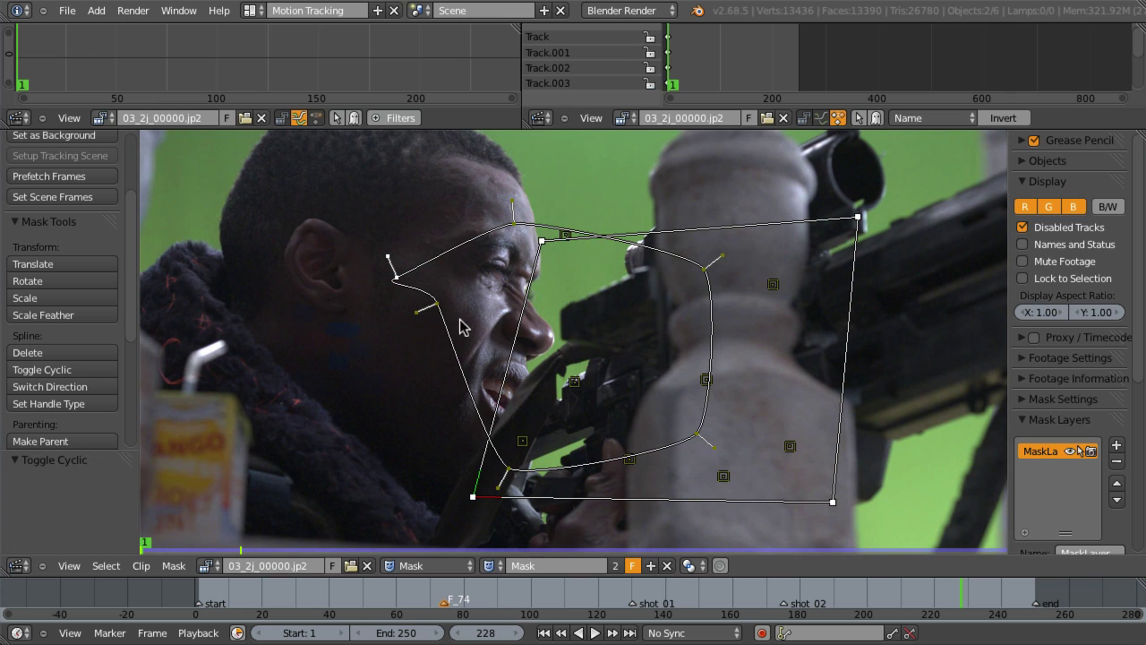
Step: Move the whole mask by X -0.257, Y 0.029 over the back of the head and slide its two leftmost points apart
{"action": "key", "text": "a"}
{"action": "key", "text": "a"}
{"action": "key", "text": "g"}
{"action": "left_click", "coordinate": [426, 355]}
{"action": "middle_click_drag", "start_coordinate": [426, 355], "coordinate": [640, 385]}
{"action": "middle_click_drag", "start_coordinate": [501, 385], "coordinate": [514, 328], "text": "ctrl"}
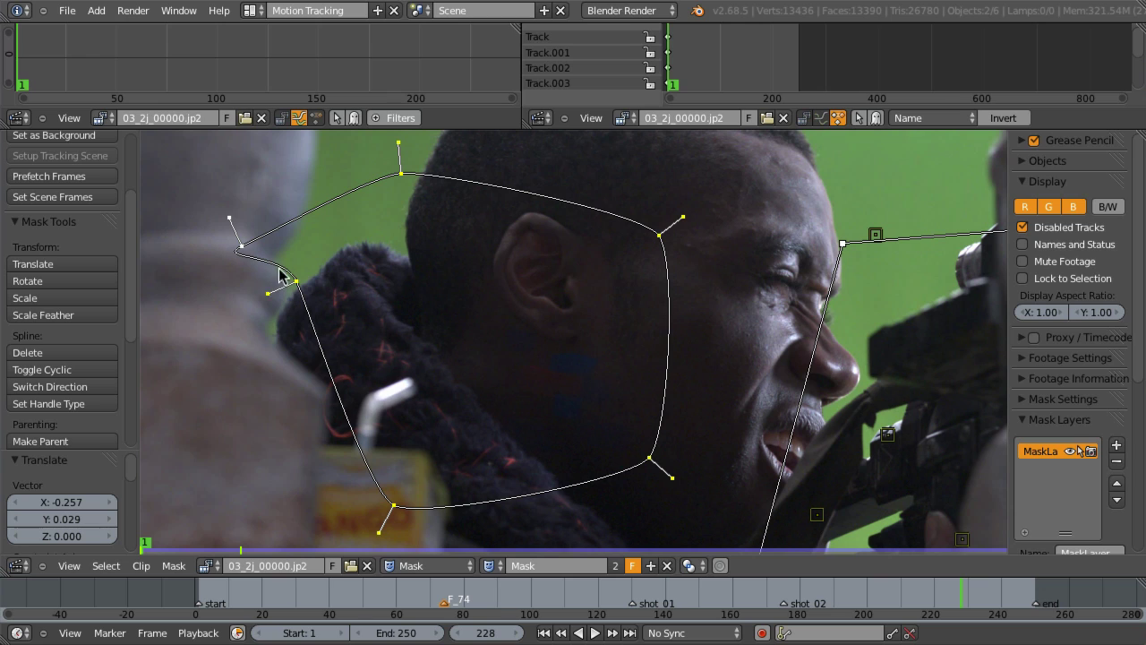
{"action": "left_click_drag", "start_coordinate": [297, 280], "coordinate": [249, 351]}
{"action": "left_click_drag", "start_coordinate": [242, 246], "coordinate": [269, 234]}
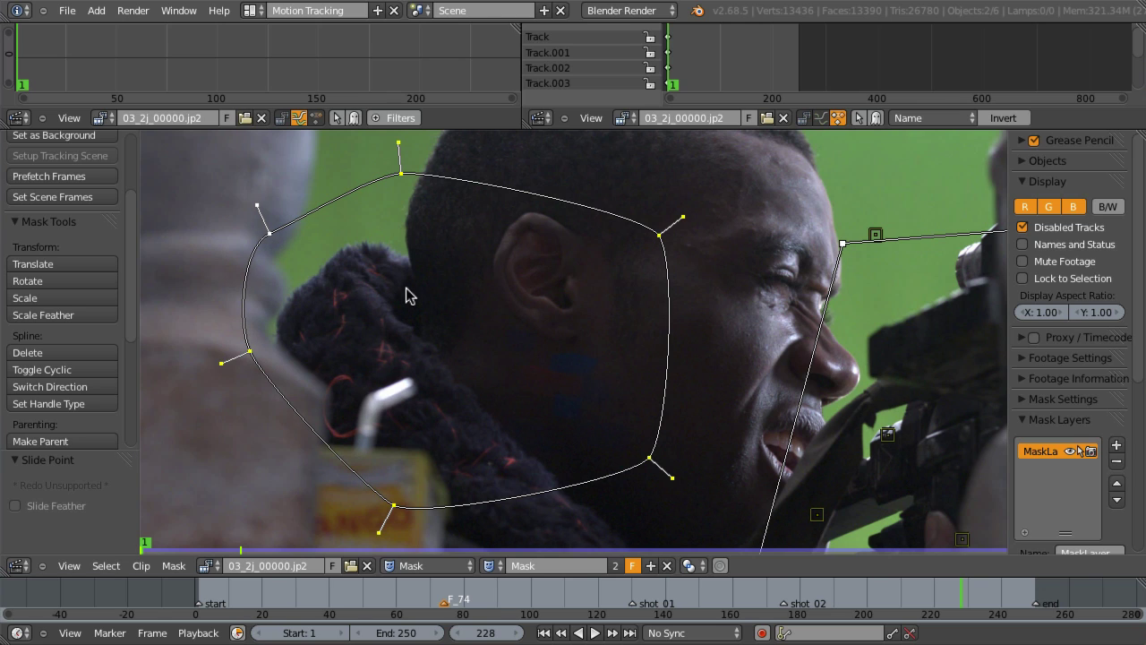
Step: Move the mask by X -0.029, Y 0.006, scale it to 0.757 and slide its upper-right point inward beside the ear
{"action": "key", "text": "g"}
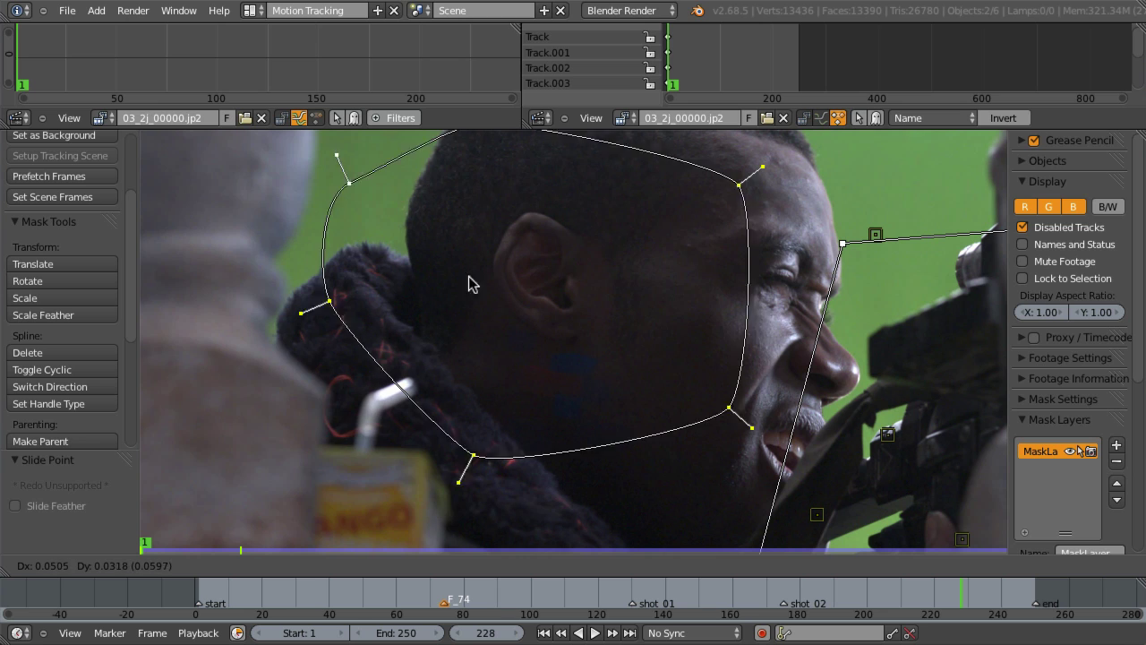
{"action": "left_click", "coordinate": [385, 334]}
{"action": "key", "text": "s"}
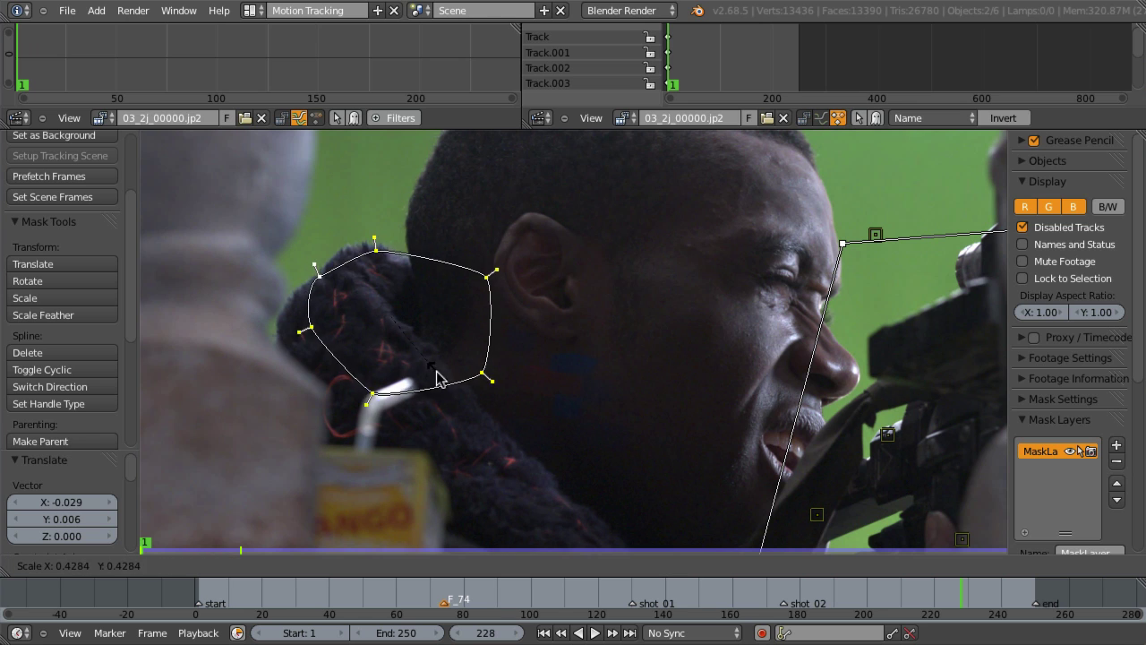
{"action": "left_click", "coordinate": [479, 387]}
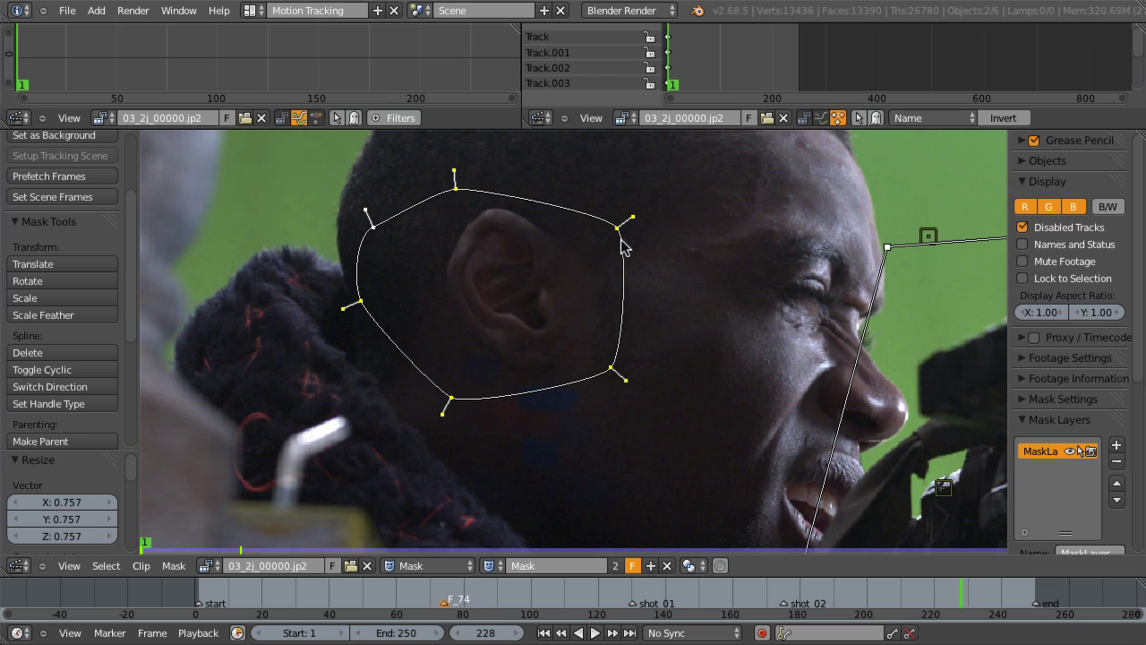
{"action": "left_click_drag", "start_coordinate": [616, 235], "coordinate": [568, 247]}
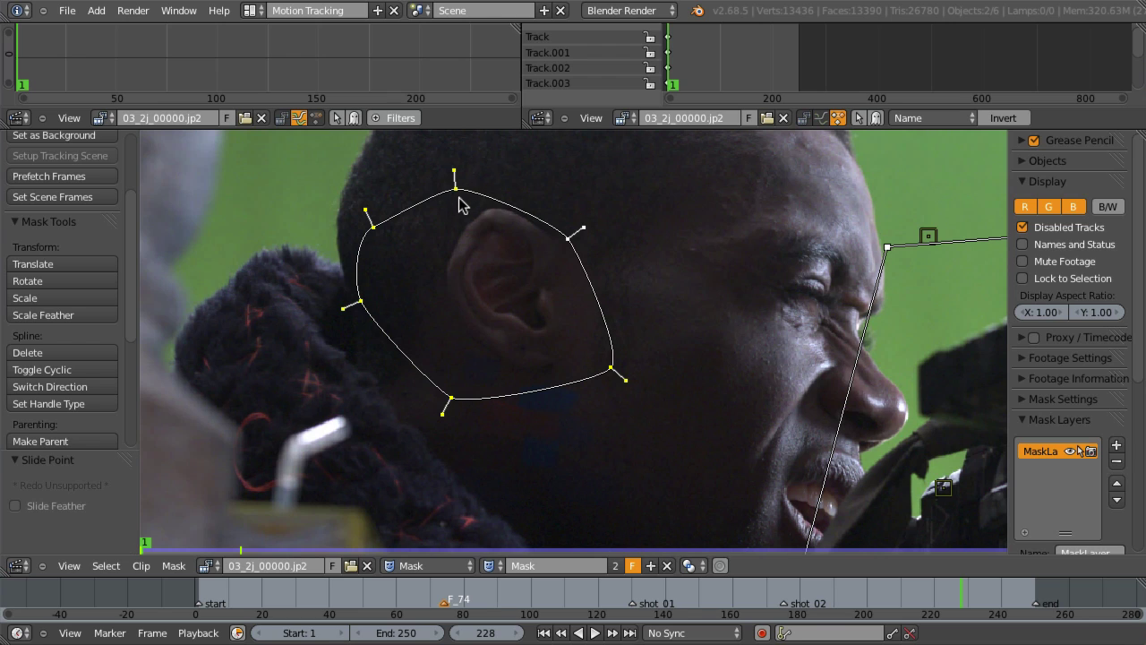
Step: Slide the mask's top point down into the ear and move the whole mask by X 0.100, Y 0.039 toward the temple
{"action": "left_click_drag", "start_coordinate": [459, 196], "coordinate": [484, 279]}
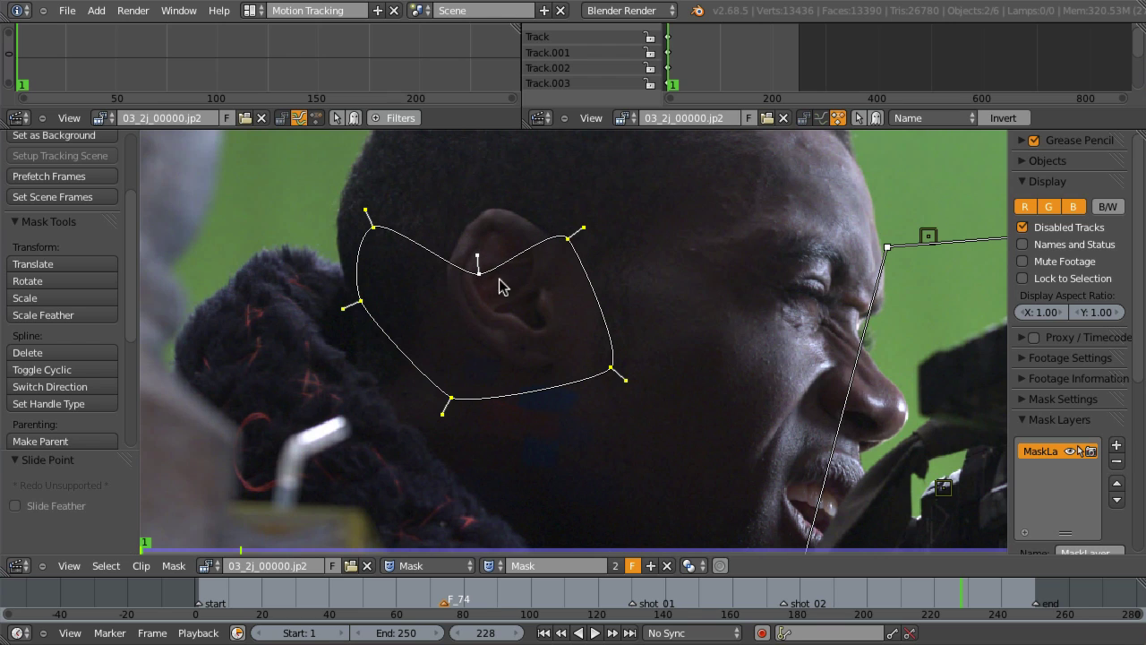
{"action": "key", "text": "g"}
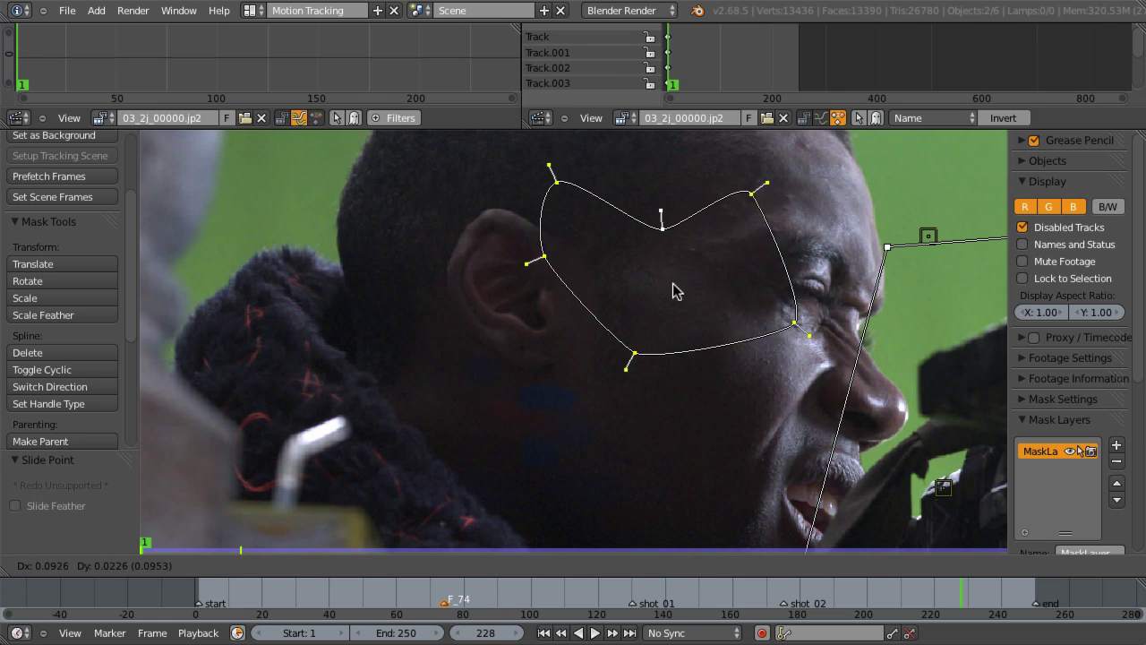
{"action": "left_click", "coordinate": [682, 265]}
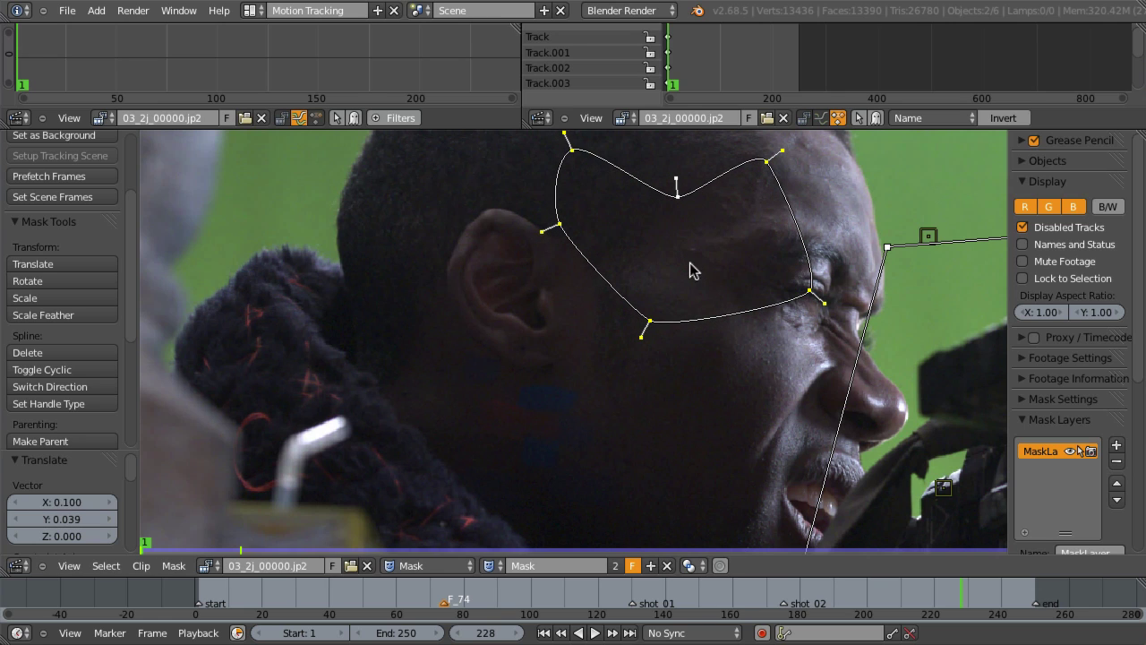
Step: Move the whole mask back down toward the ear and jaw and set the 2D cursor in the clip view
{"action": "key", "text": "g"}
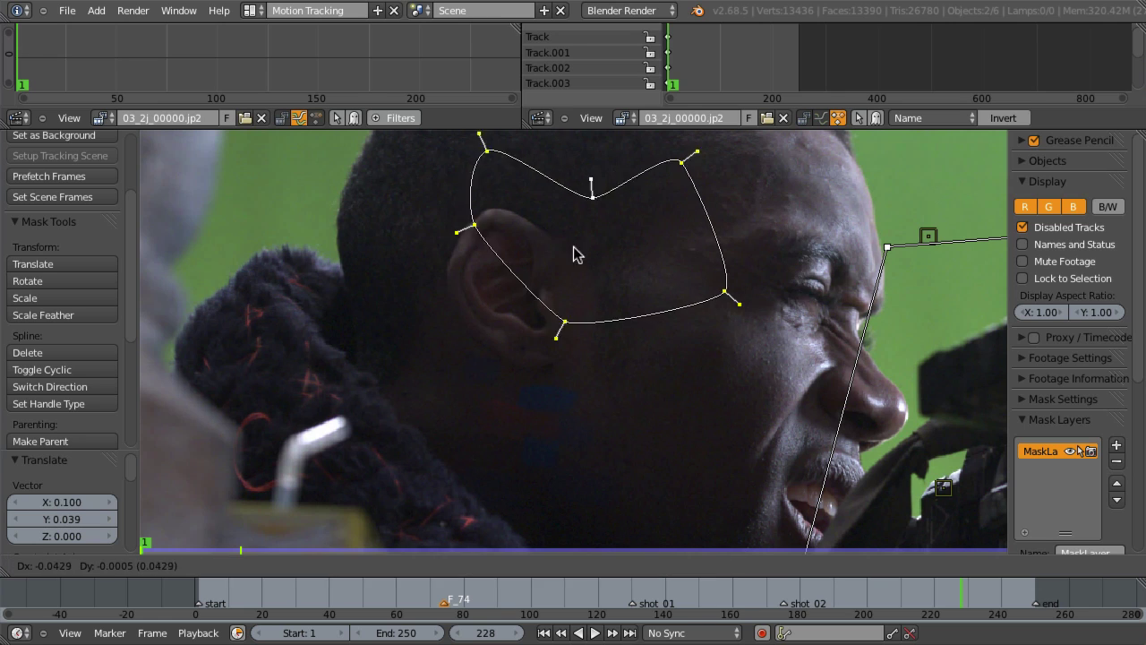
{"action": "left_click", "coordinate": [575, 361]}
{"action": "left_click_drag", "start_coordinate": [576, 361], "coordinate": [486, 366]}
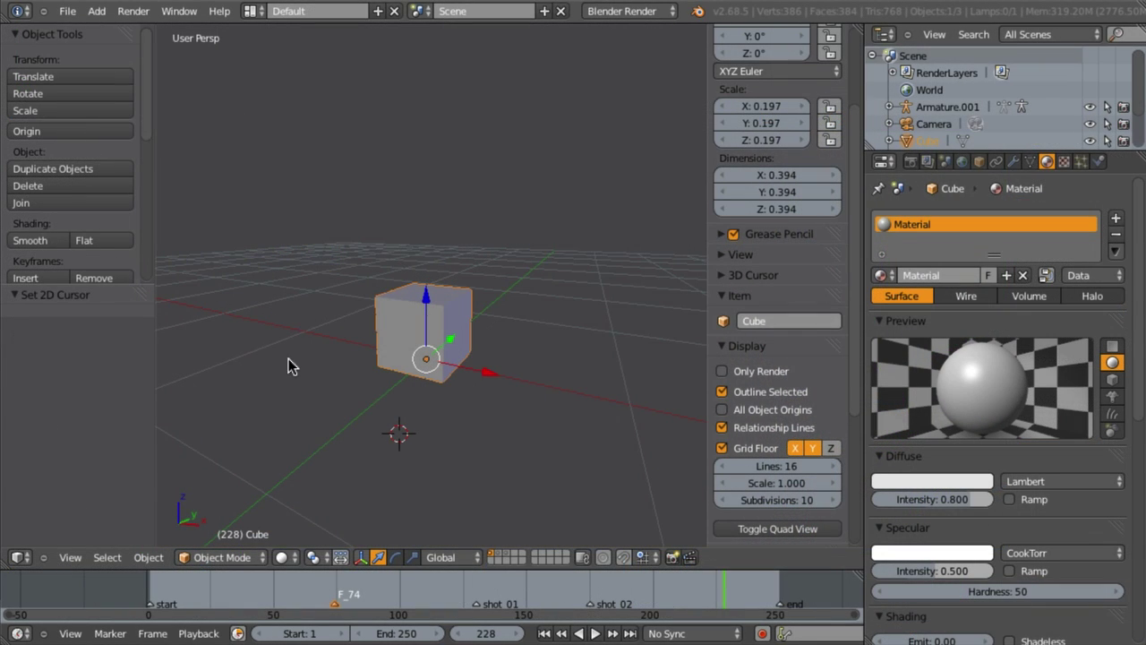
Step: Set the Select With mouse option to Left in the user preferences and return to the main window
{"action": "left_click", "coordinate": [67, 11]}
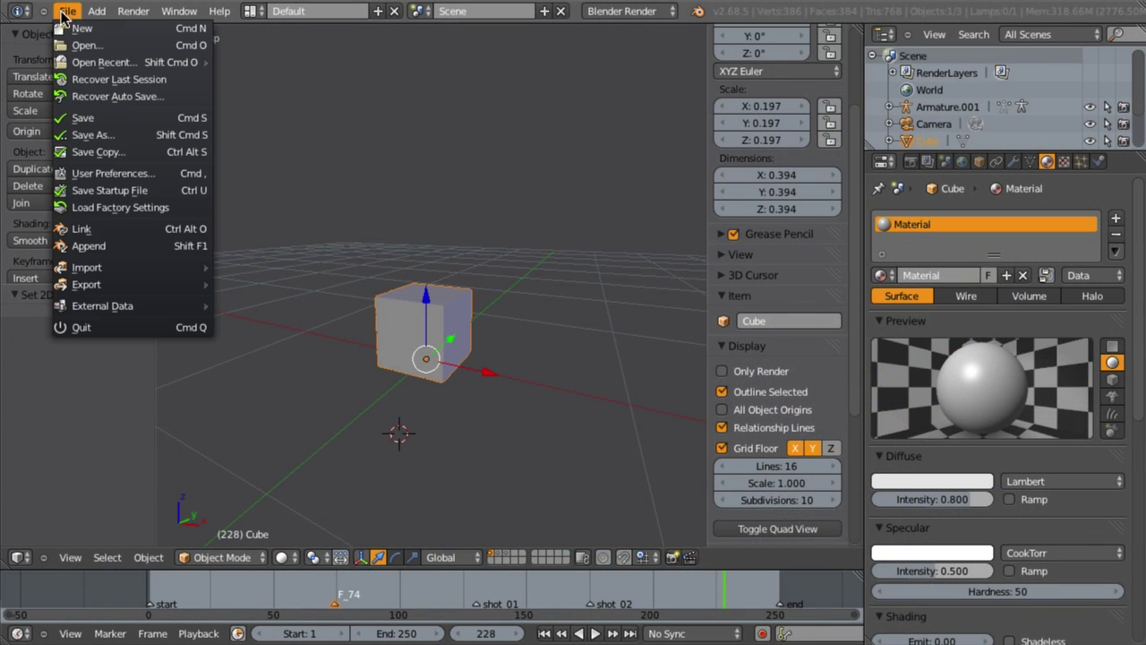
{"action": "left_click", "coordinate": [173, 179]}
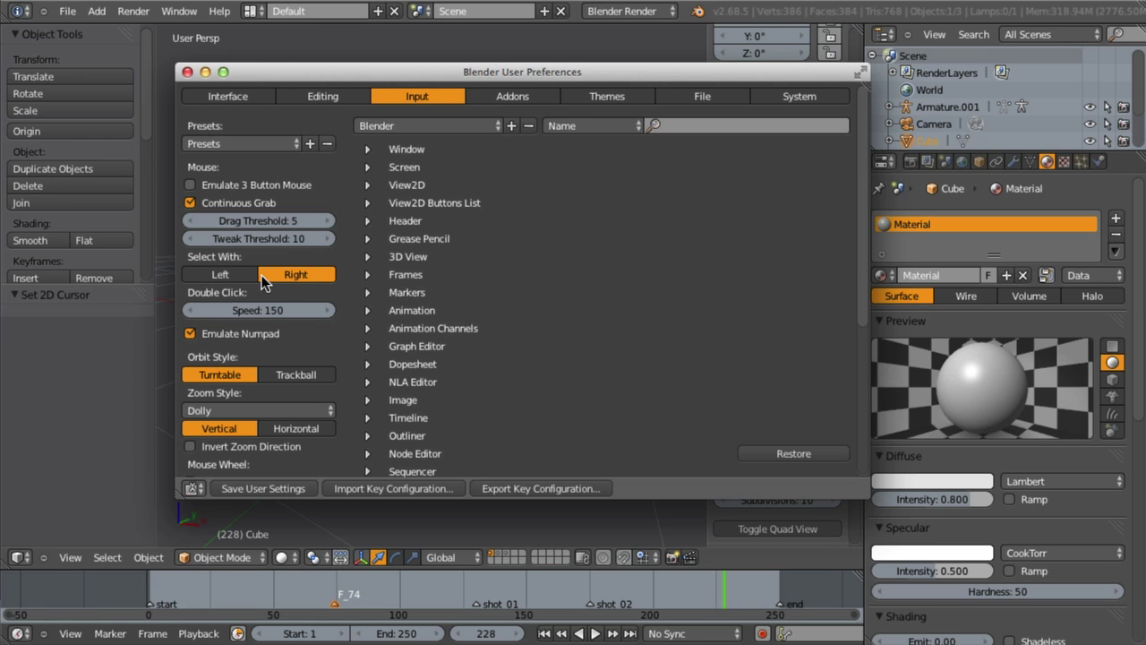
{"action": "left_click", "coordinate": [231, 274]}
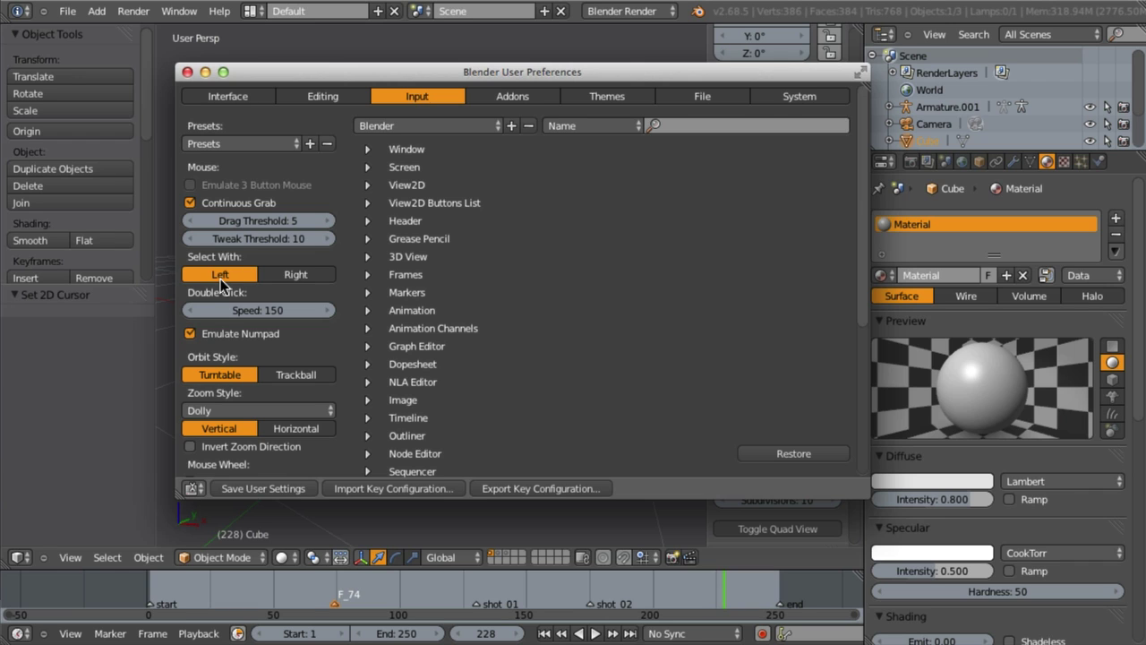
{"action": "left_click", "coordinate": [221, 588]}
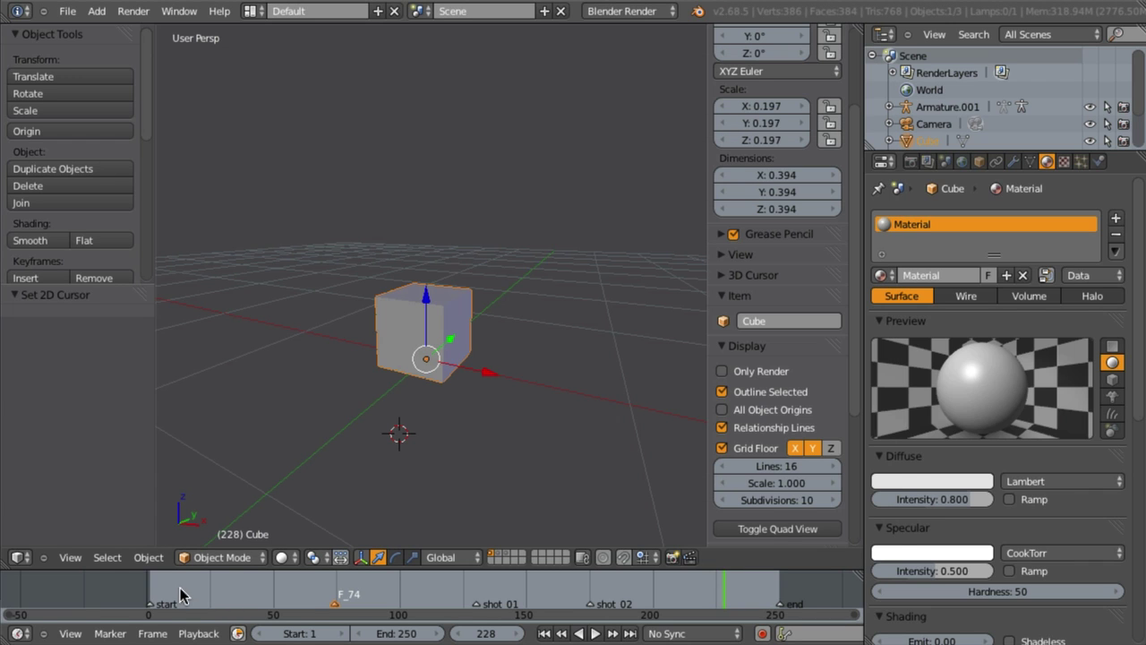
Step: Scrub the timeline to frame 192 and move the shot_02 marker between the F_74 and shot_01 markers
{"action": "left_click_drag", "start_coordinate": [167, 586], "coordinate": [633, 586]}
{"action": "right_click", "coordinate": [633, 585]}
{"action": "key", "text": "g"}
{"action": "left_click", "coordinate": [445, 587]}
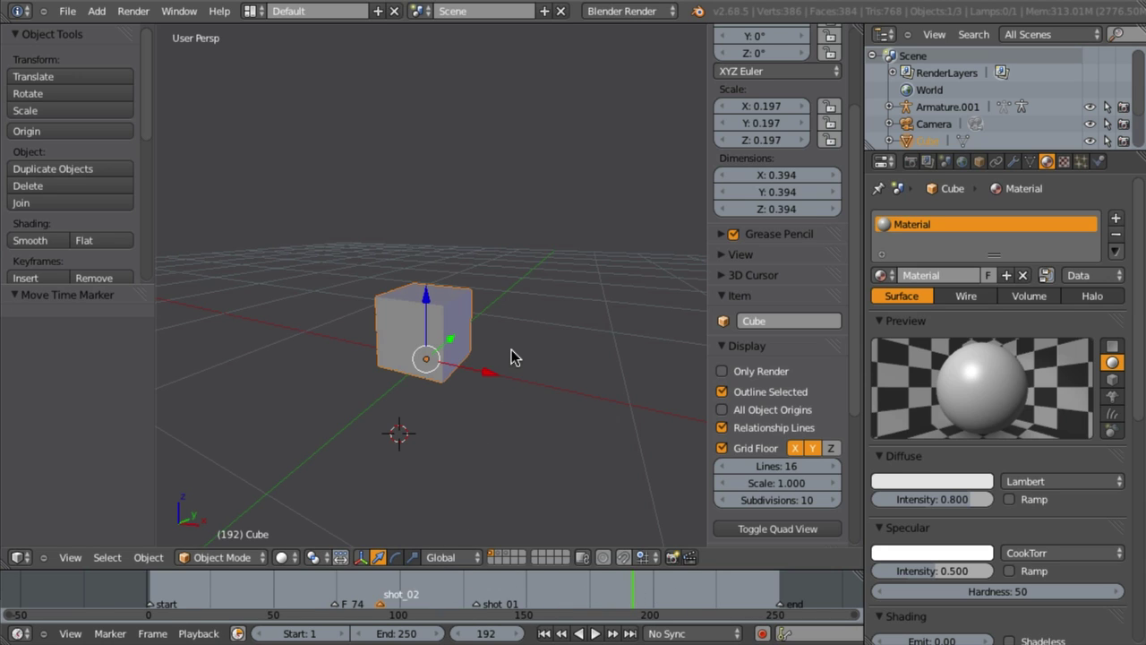